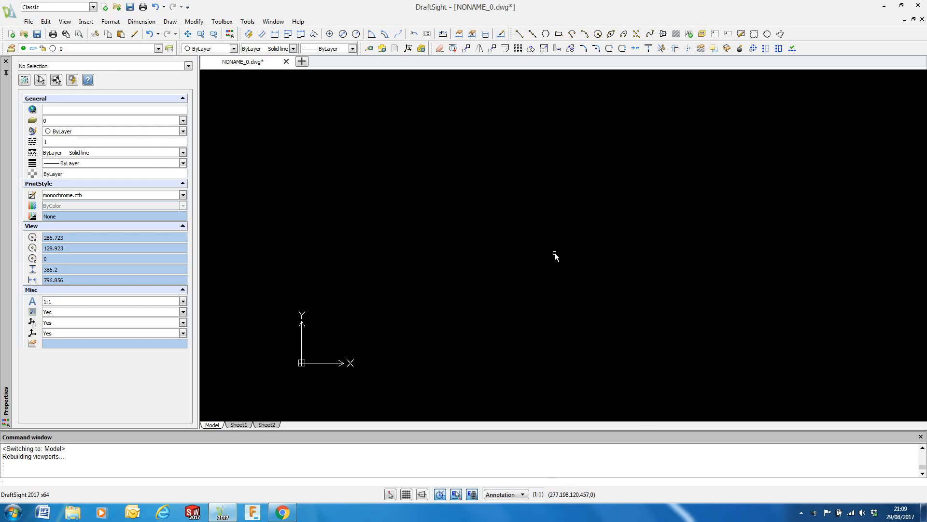
Close the Properties palette and set the Save As file type to Drawing Template (*.dwt)
left_click(5, 61)
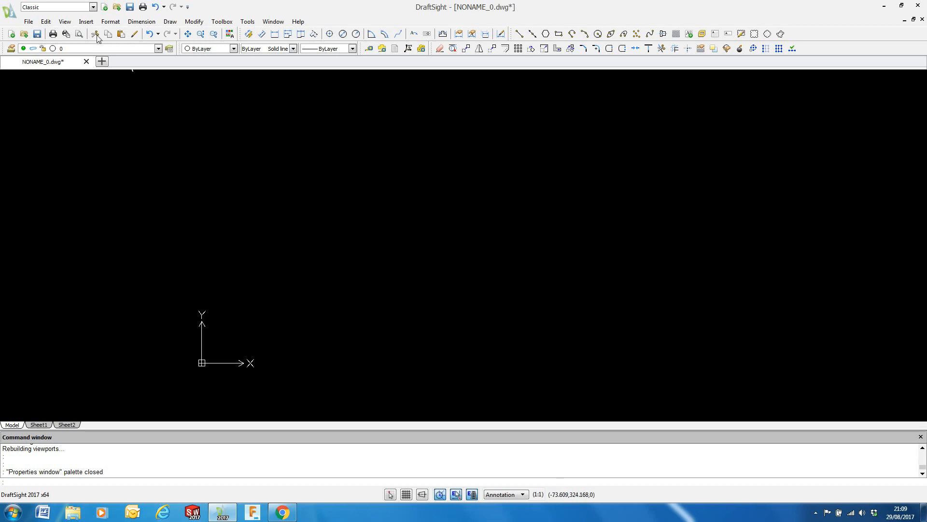
left_click(32, 24)
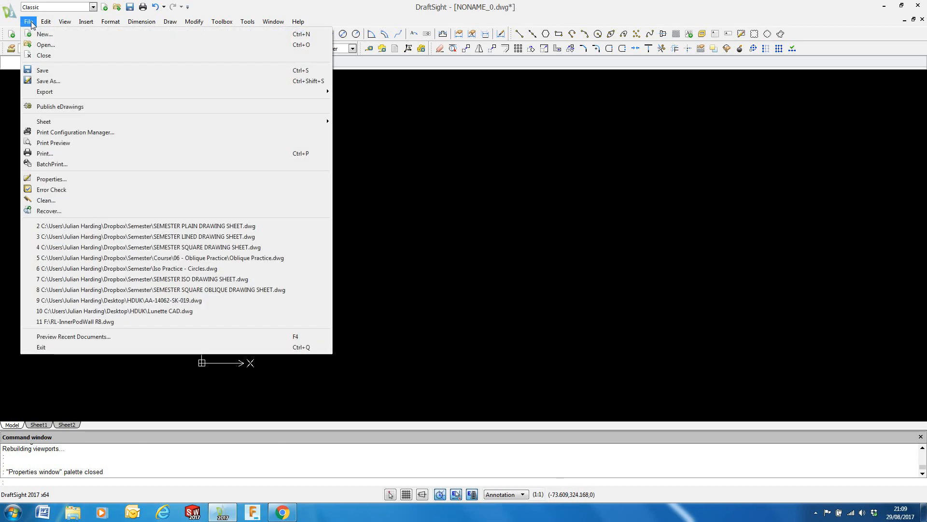
left_click(46, 81)
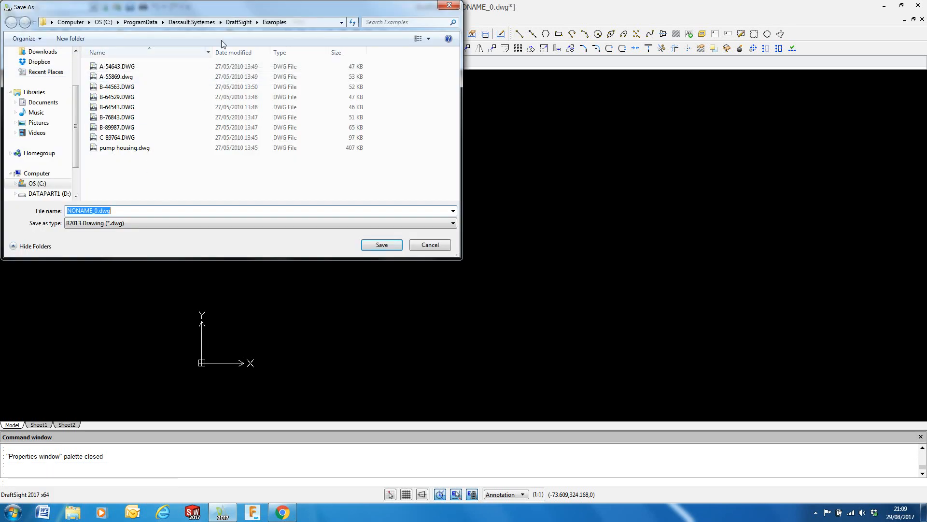
left_click_drag(232, 7, 358, 107)
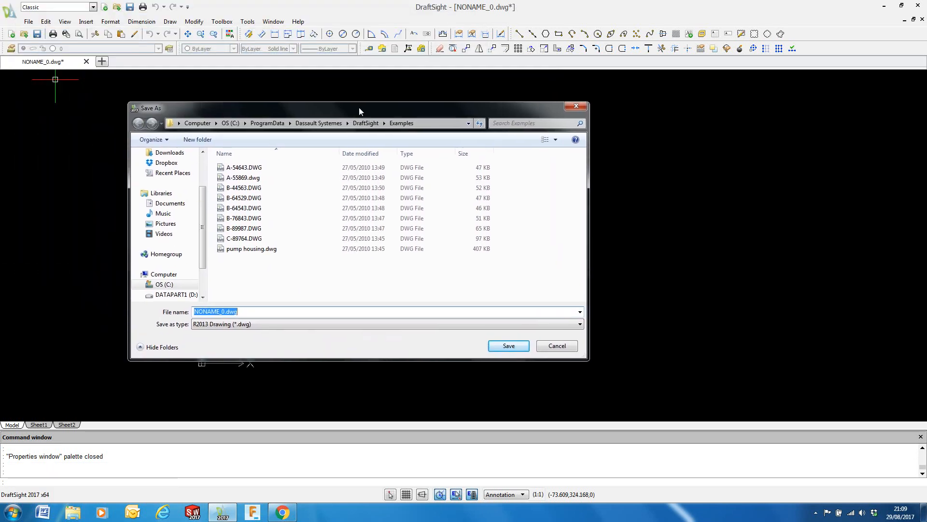
left_click(253, 326)
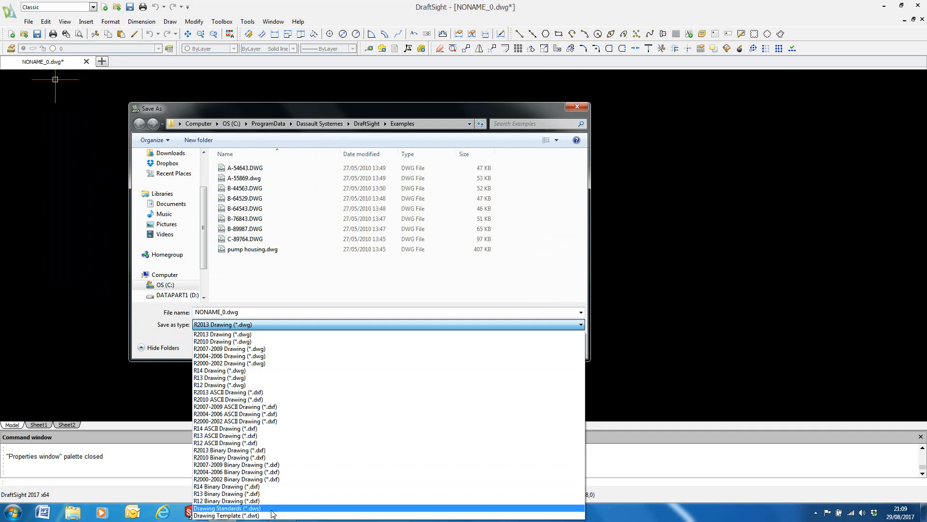
left_click(268, 516)
mouse_move(280, 511)
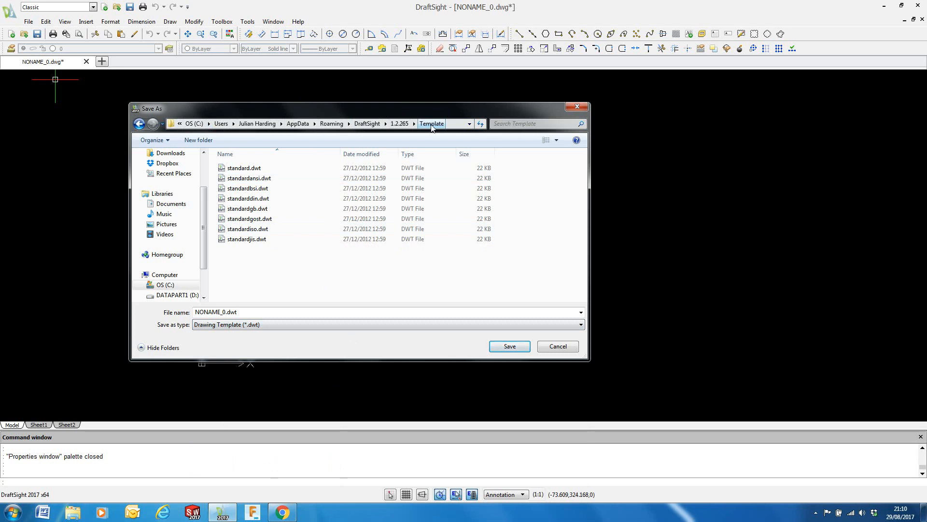
Save the template to the Desktop under the name JH-Temp
left_click_drag(203, 197, 204, 166)
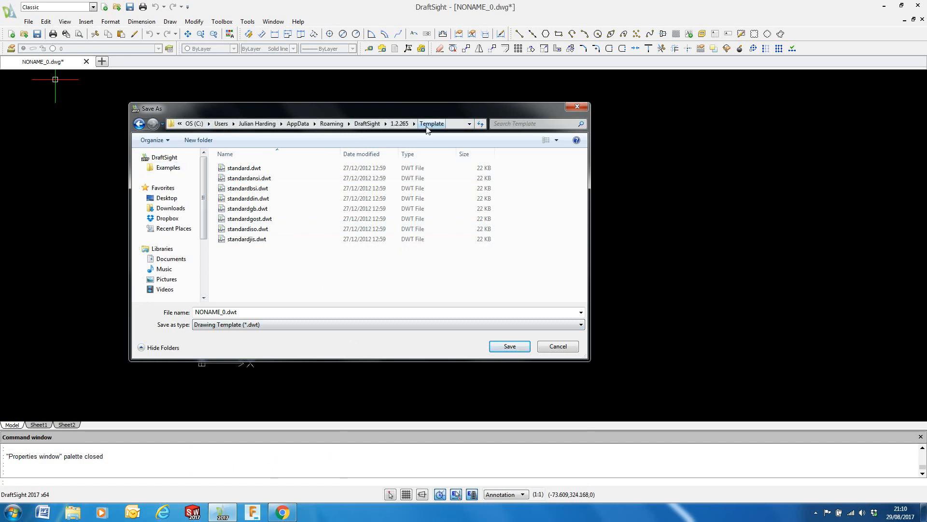
left_click(173, 202)
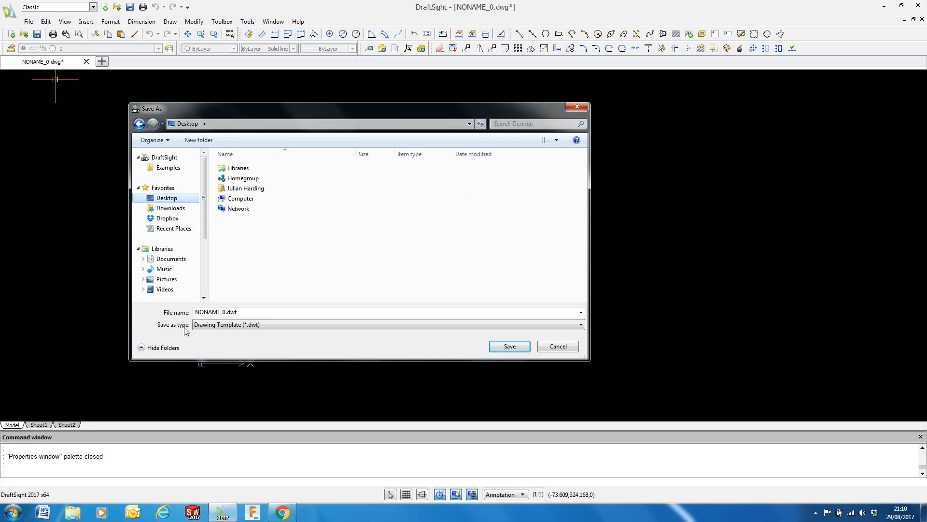
left_click(229, 312)
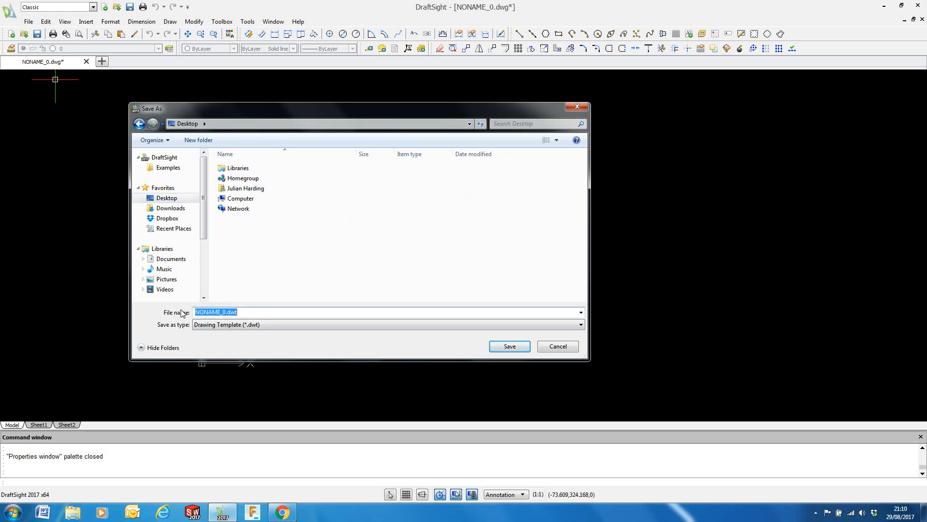
type("JH-Temp")
left_click(503, 347)
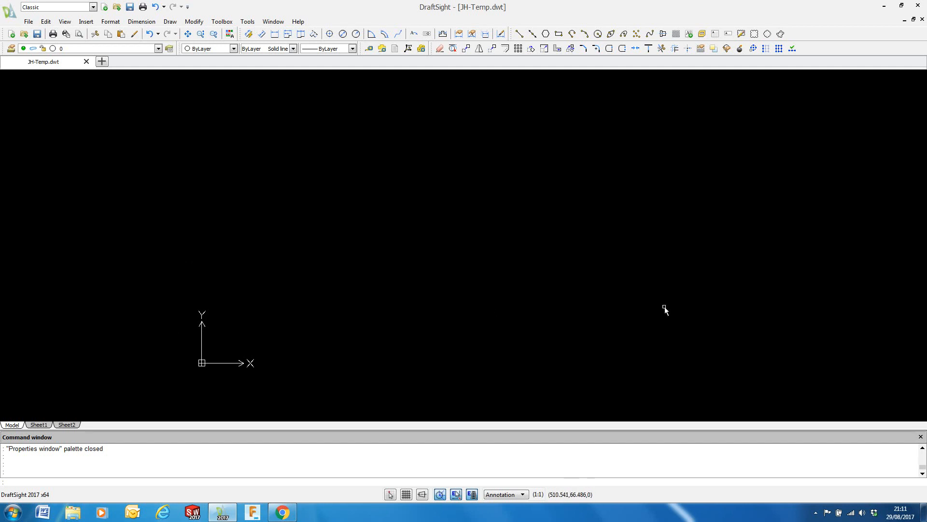
Look through both layout sheets and delete Sheet2, keeping Sheet1 active
left_click(43, 425)
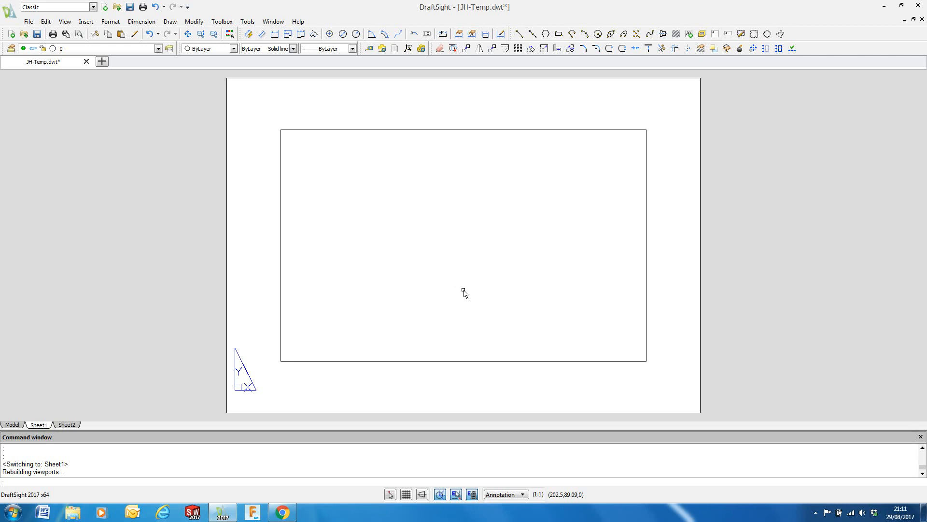
left_click(62, 425)
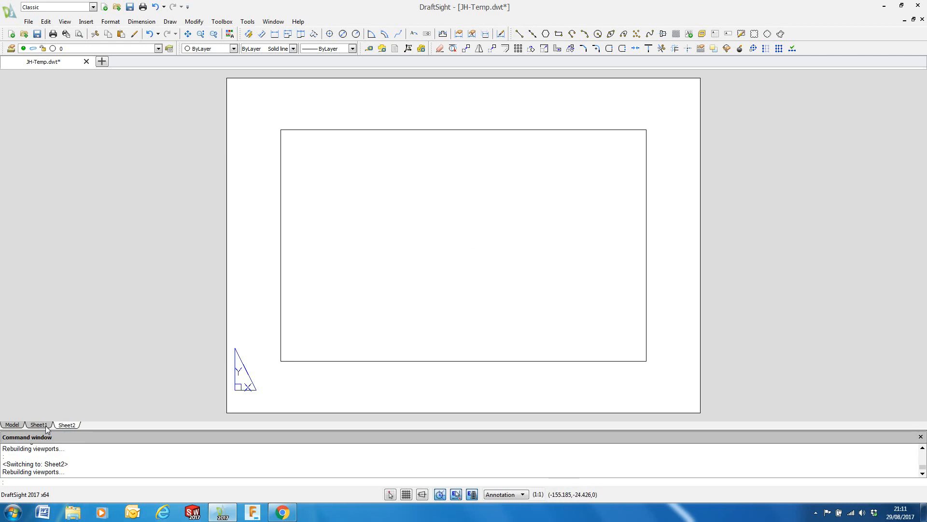
left_click(44, 425)
right_click(73, 426)
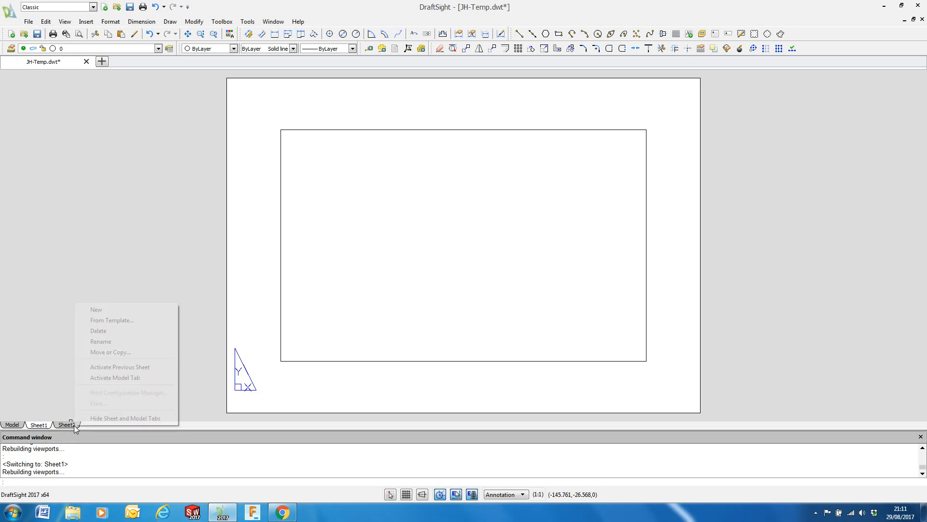
left_click(105, 333)
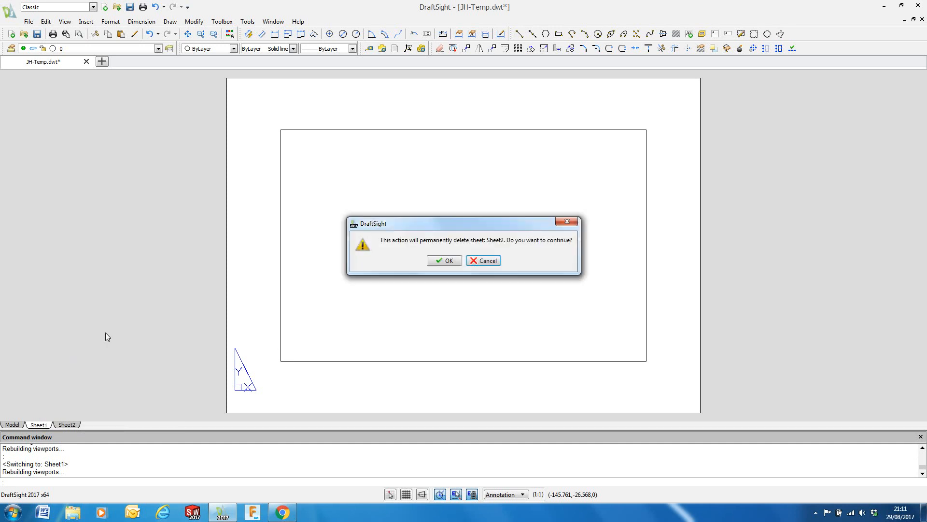
left_click(460, 262)
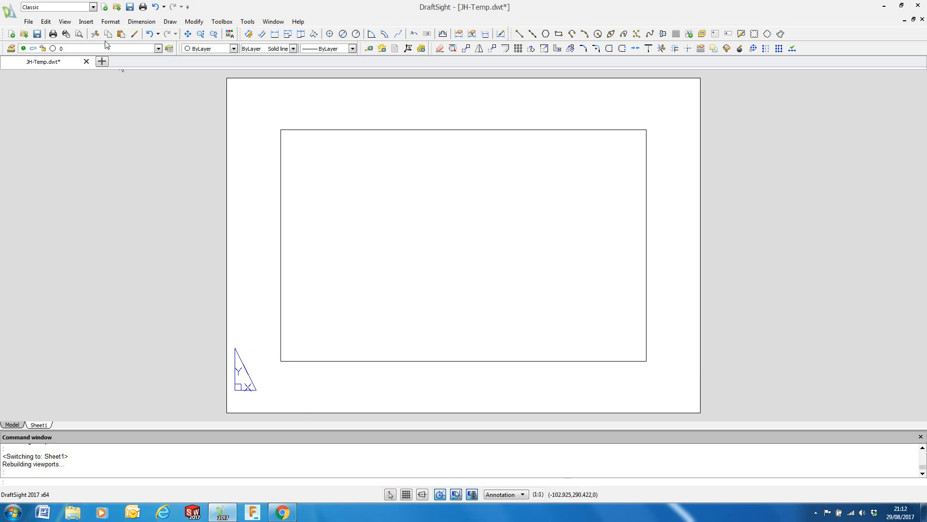
Turn off the CCS icon display on Sheet1
left_click(68, 22)
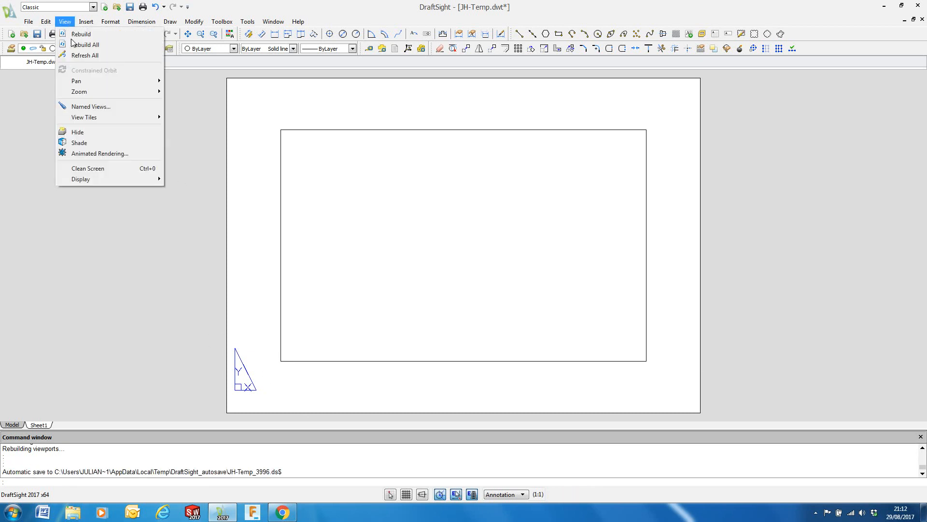
mouse_move(125, 176)
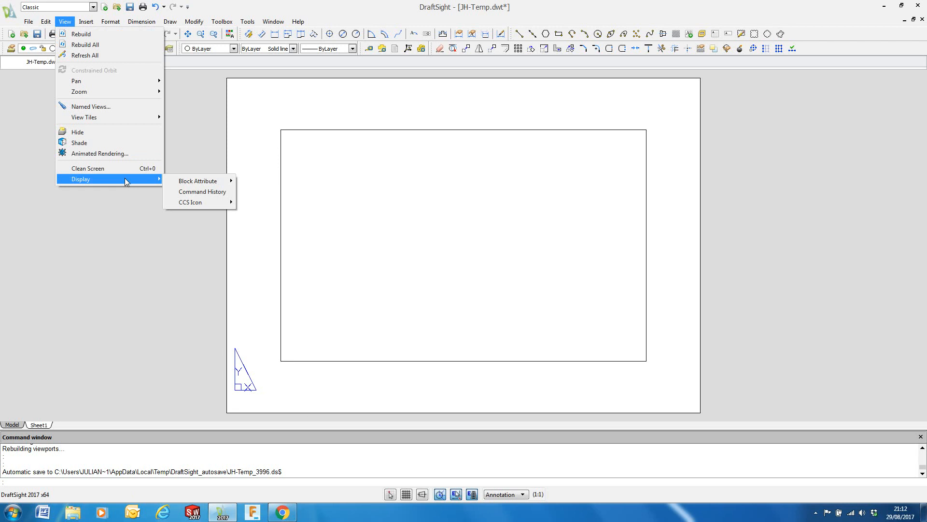
mouse_move(194, 206)
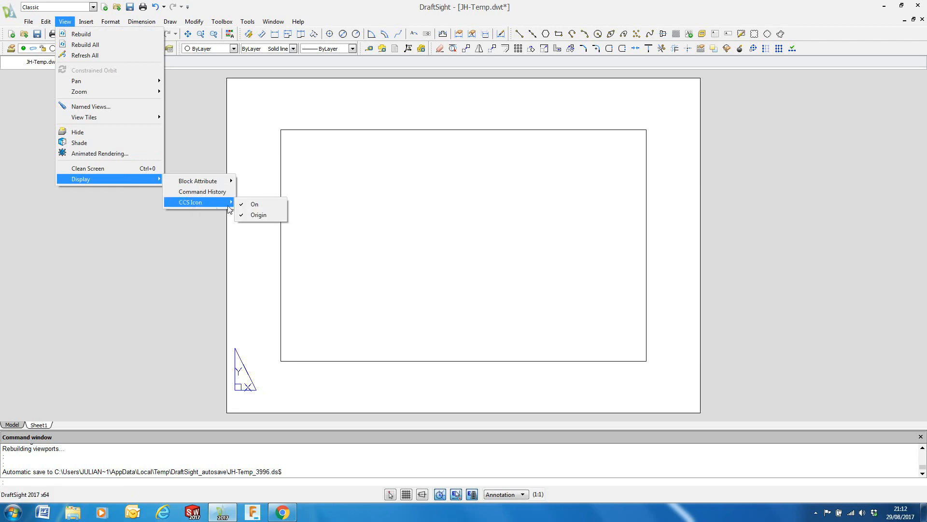
left_click(253, 205)
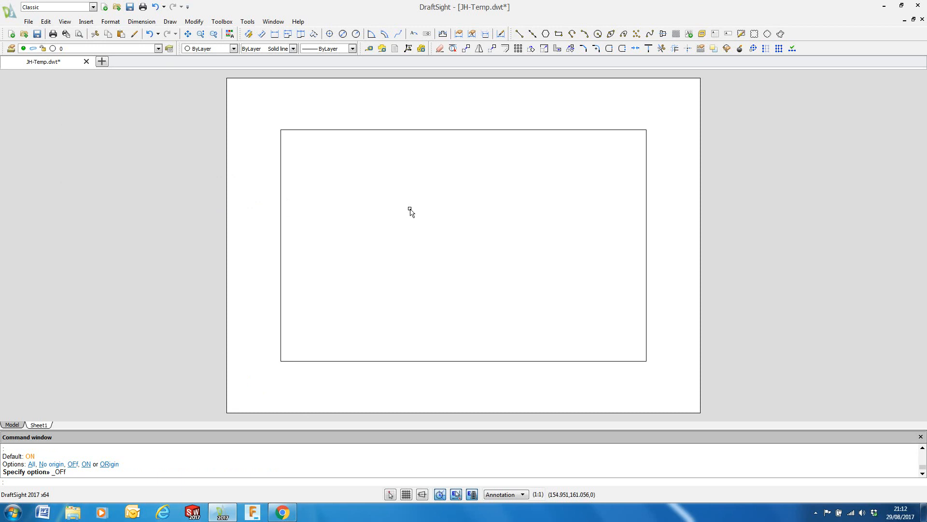
Shrink the Sheet1 viewport by stretching its upper-left and lower-right corners inward
left_click(359, 130)
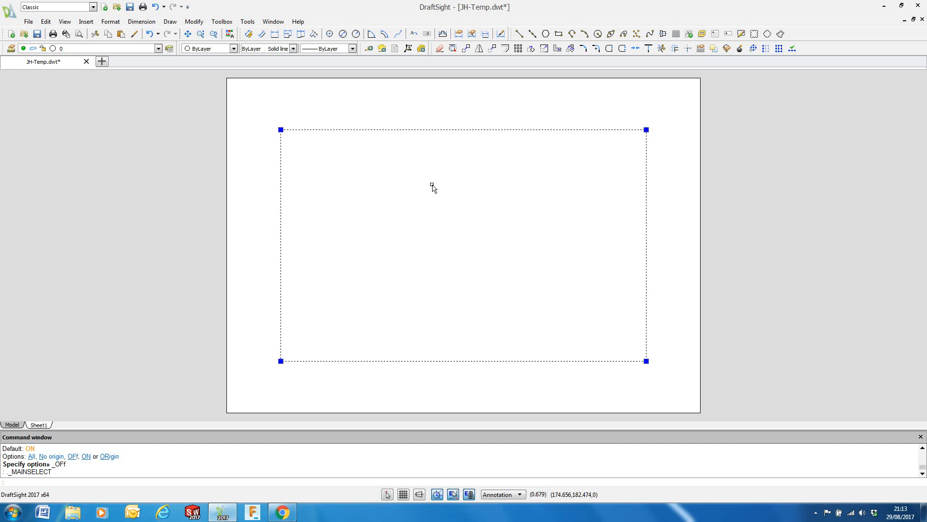
left_click(281, 130)
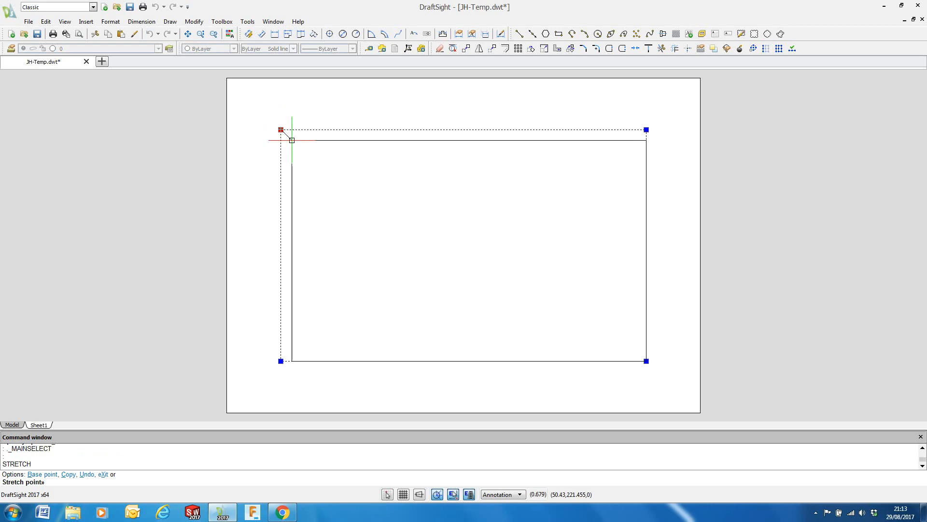
left_click(420, 216)
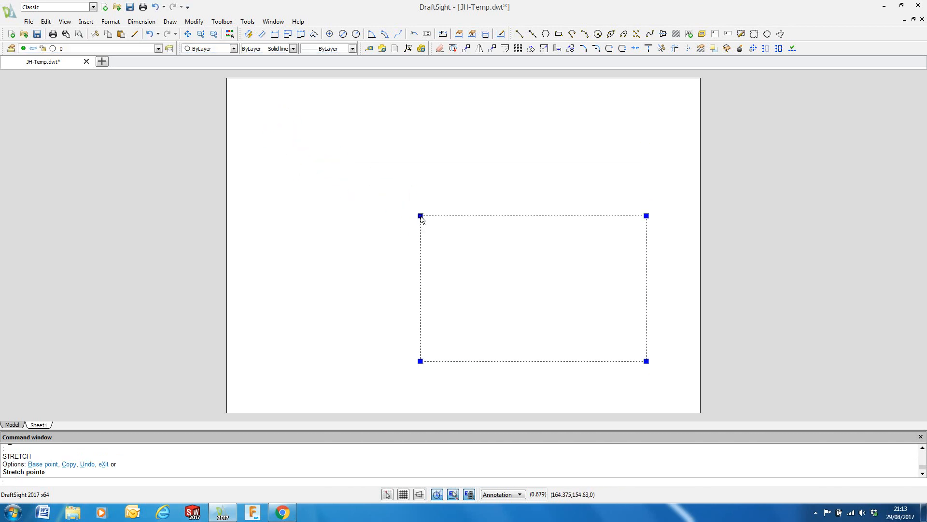
left_click(647, 360)
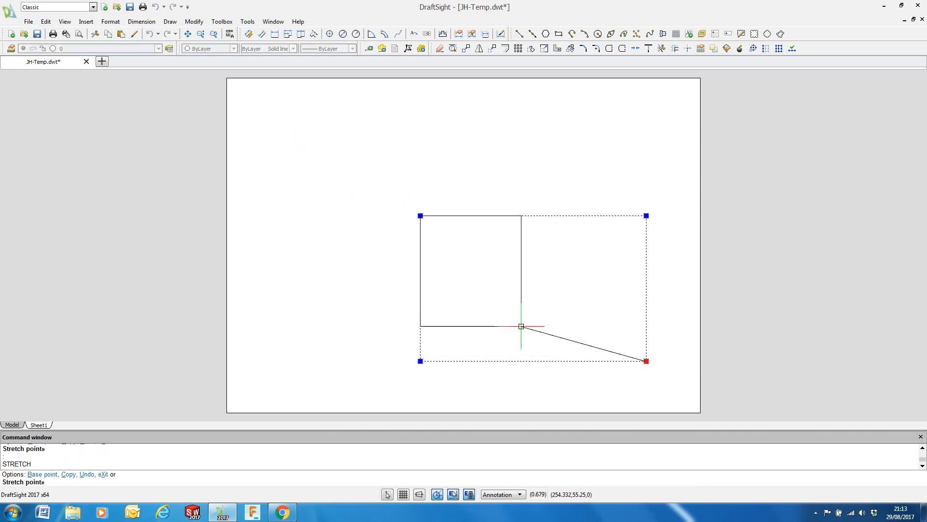
left_click(519, 321)
Enlarge the Sheet1 viewport by stretching its lower-right and upper-left corners outward, and deselect it
left_click(519, 320)
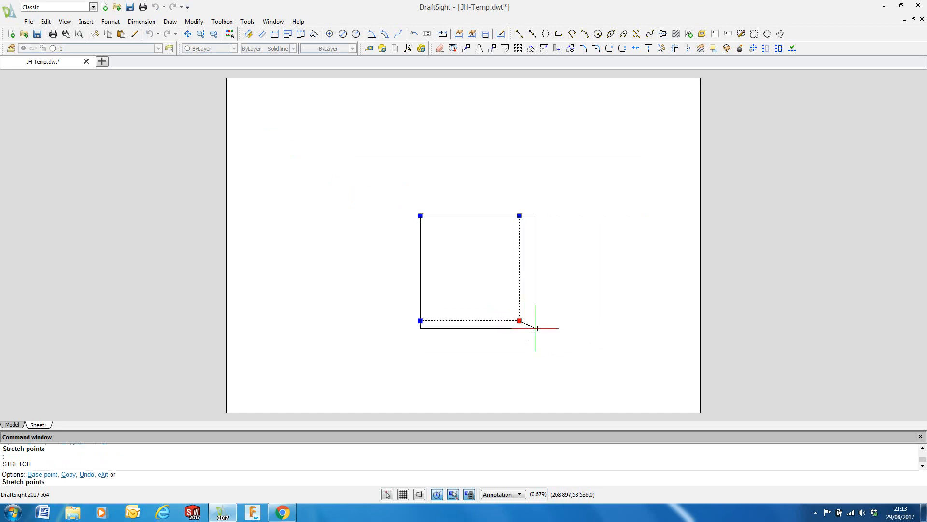
left_click(620, 360)
left_click(421, 216)
left_click(322, 124)
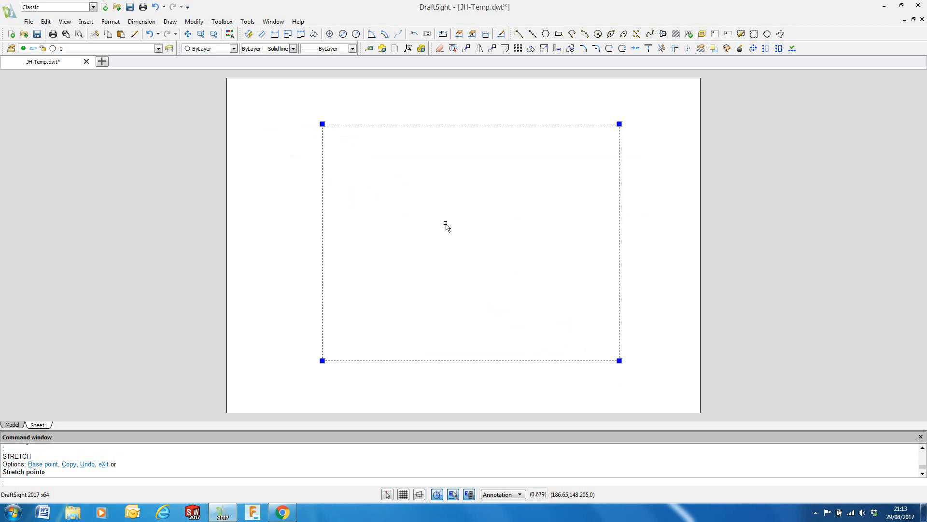
key("Escape")
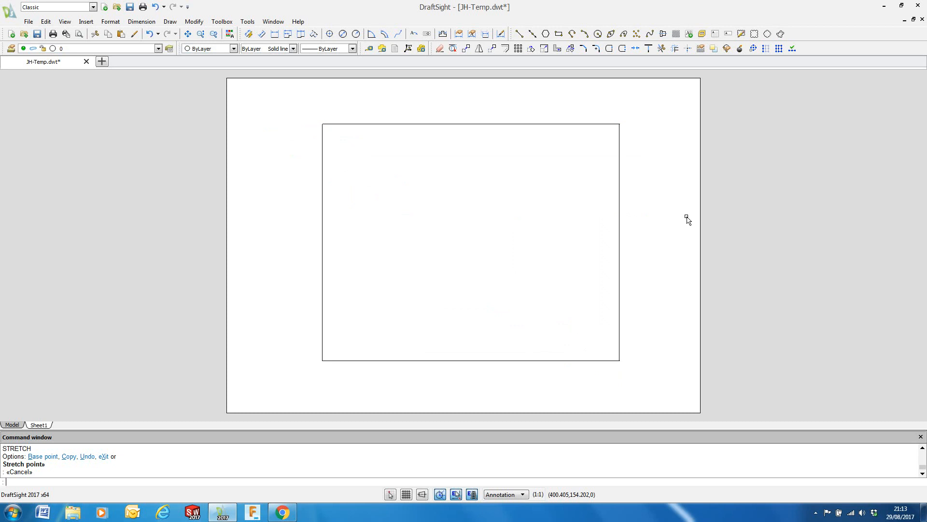
Draw a rectangle in model space, above and to the right of the origin
left_click(18, 425)
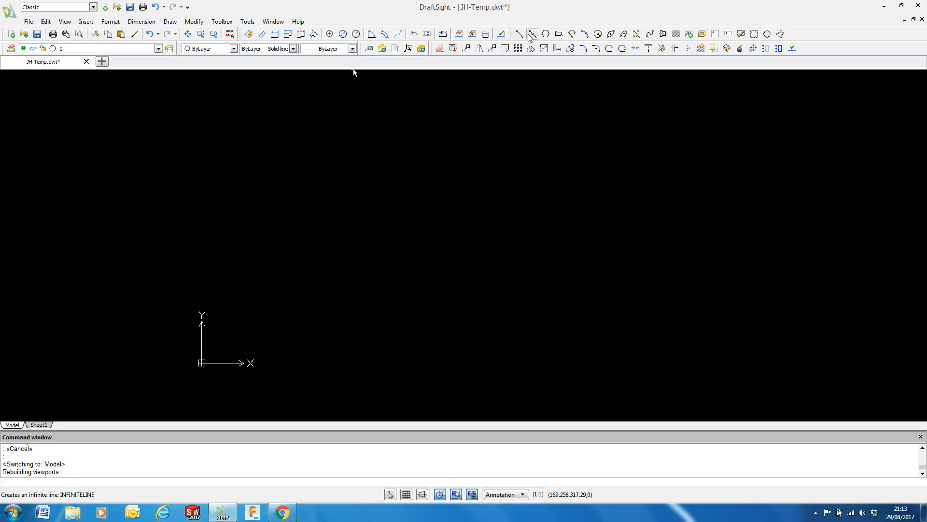
left_click(546, 36)
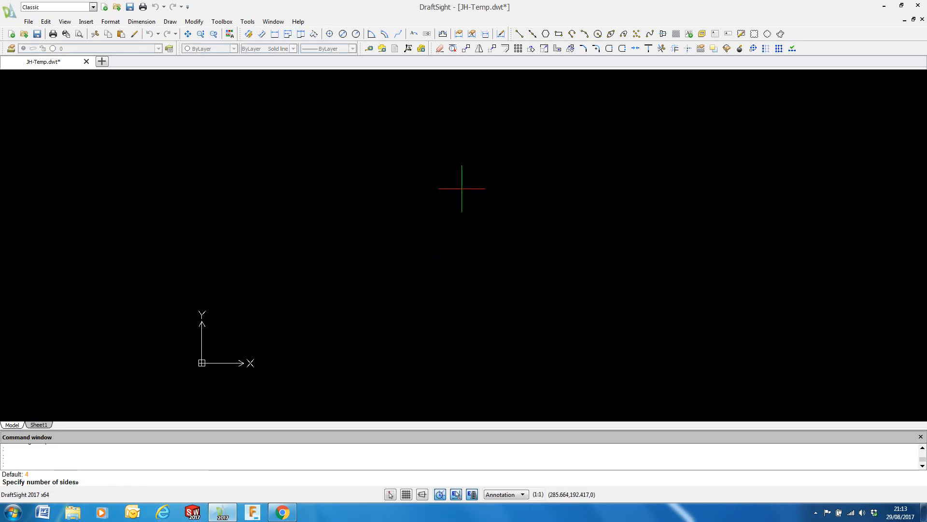
left_click(558, 34)
left_click(368, 184)
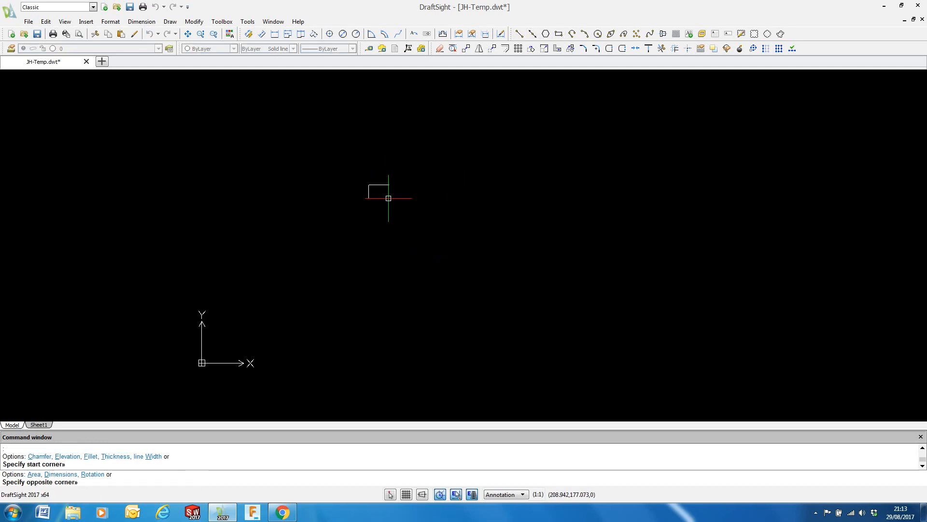
left_click(502, 293)
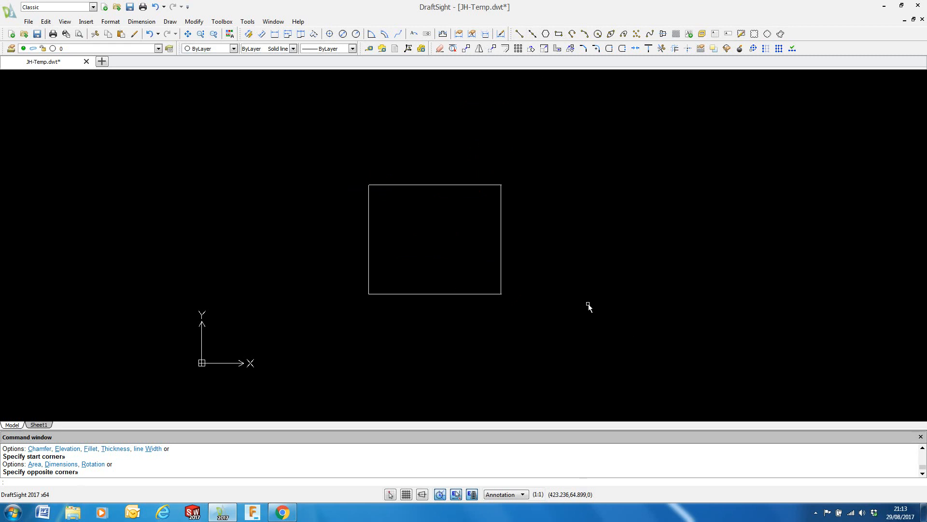
key("Escape")
On Sheet1, stretch the viewport's upper-left corner outward to near the sheet's upper-left corner
left_click(35, 426)
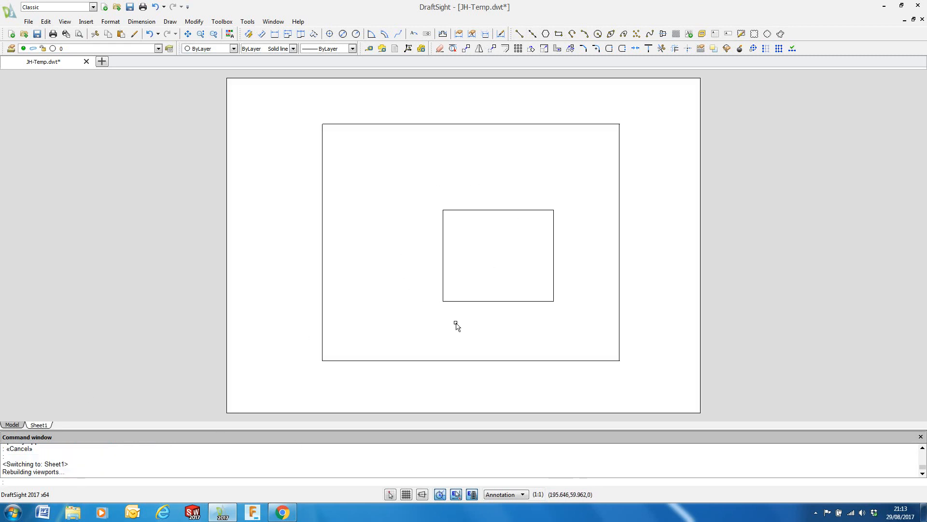
left_click(379, 124)
left_click(322, 124)
left_click(258, 98)
Try to select the model rectangle from the sheet, and activate the viewport for working inside it
left_click(460, 213)
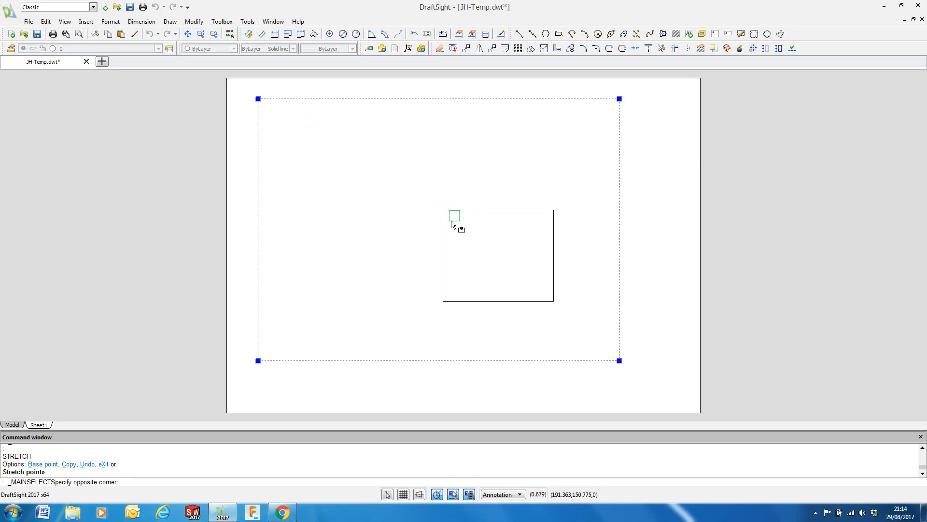
key("Escape")
key("Escape")
left_click(470, 211)
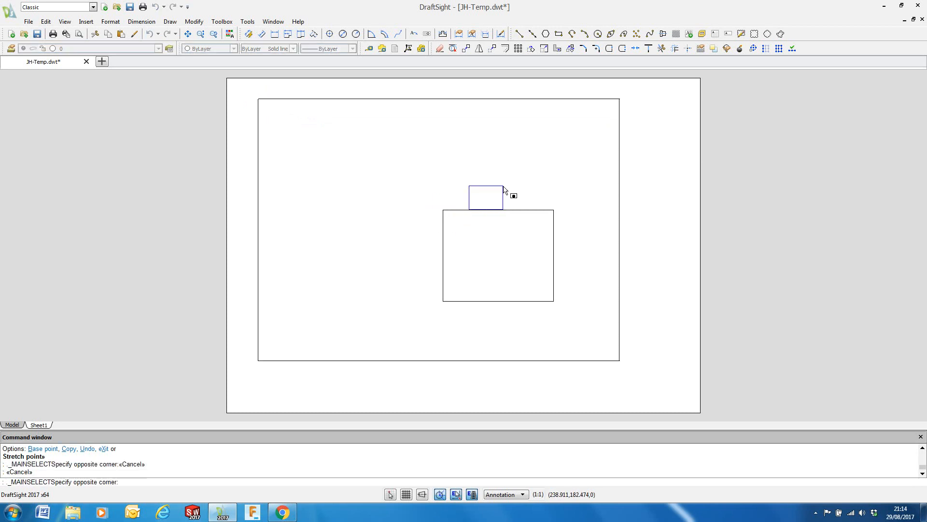
key("Escape")
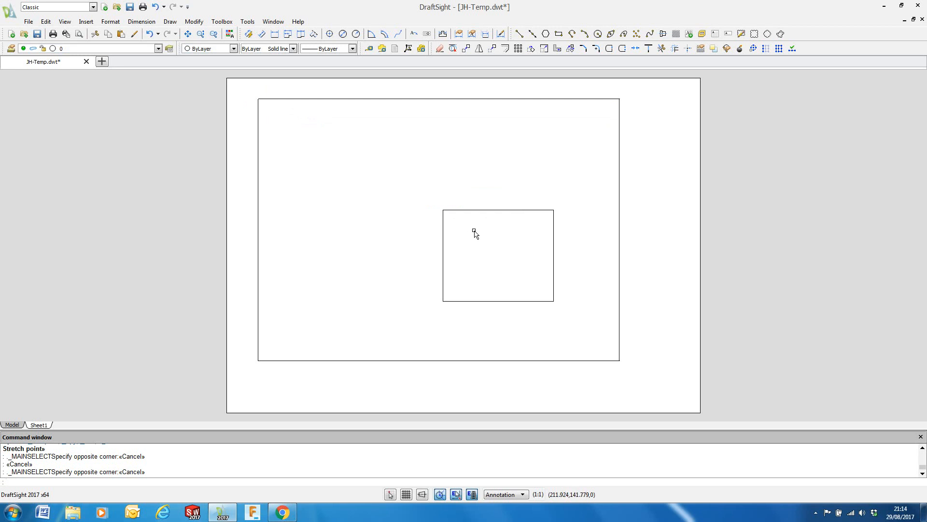
double_click(511, 182)
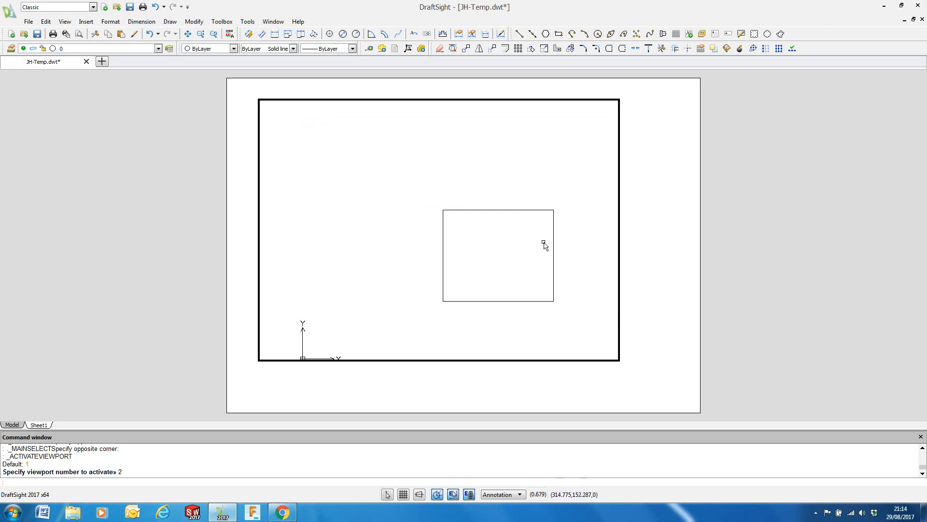
Examine how zooming and panning inside the active viewport affects the model rectangle's view, and return to sheet space
scroll(545, 262, "up", 2)
scroll(545, 263, "down", 4)
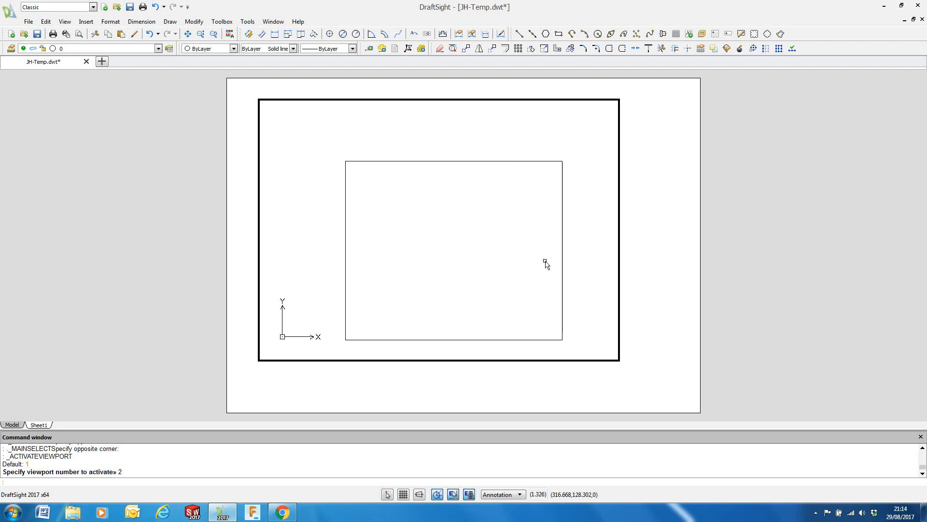
scroll(546, 268, "up", 2)
mouse_move(546, 267)
middle_mouse_down()
mouse_move(477, 204)
mouse_move(413, 242)
mouse_move(483, 244)
middle_mouse_up()
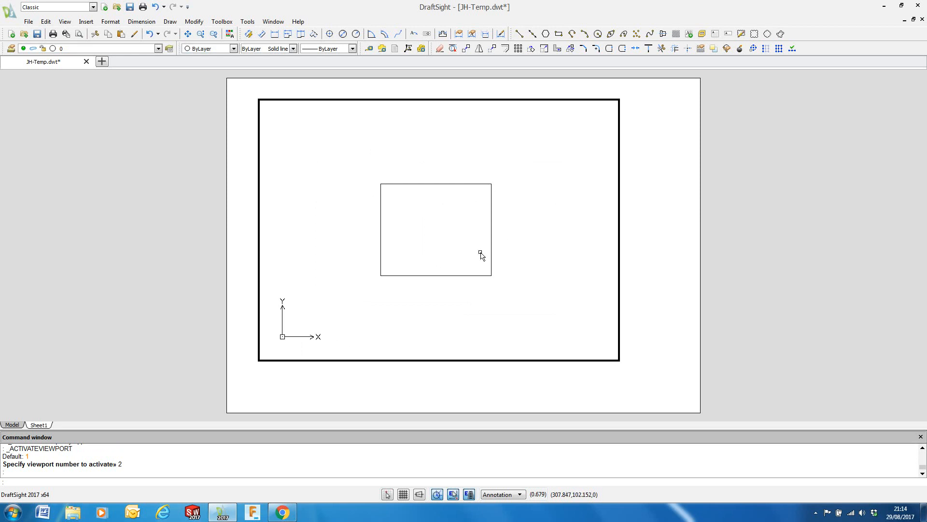
mouse_move(434, 247)
middle_mouse_down()
mouse_move(485, 248)
mouse_move(458, 254)
mouse_move(467, 268)
mouse_move(449, 248)
middle_mouse_up()
scroll(449, 248, "up", 3)
scroll(448, 247, "down", 3)
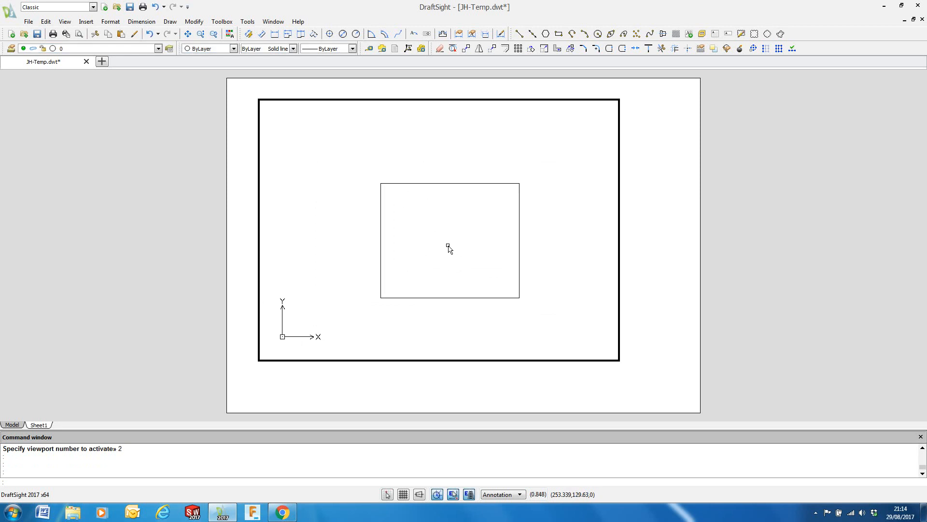
scroll(449, 250, "down", 1)
scroll(449, 249, "up", 3)
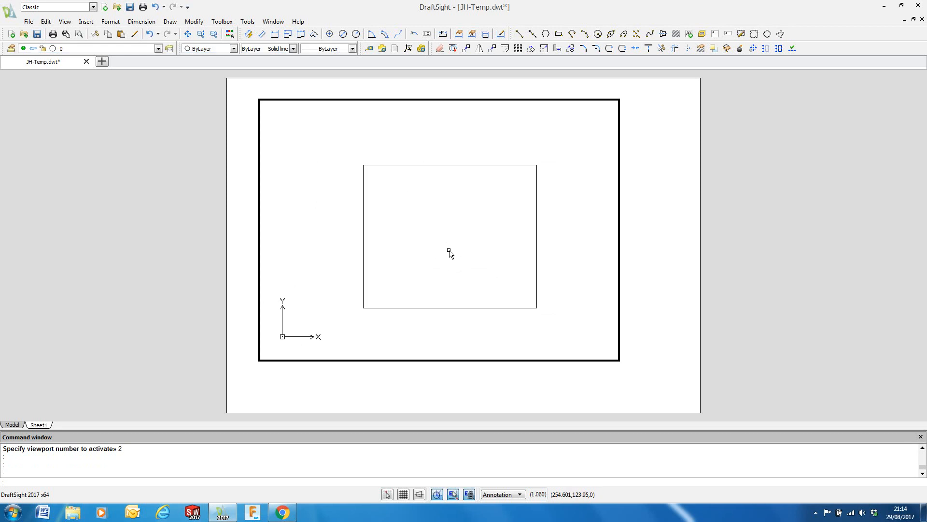
middle_click_drag(463, 253, 445, 241)
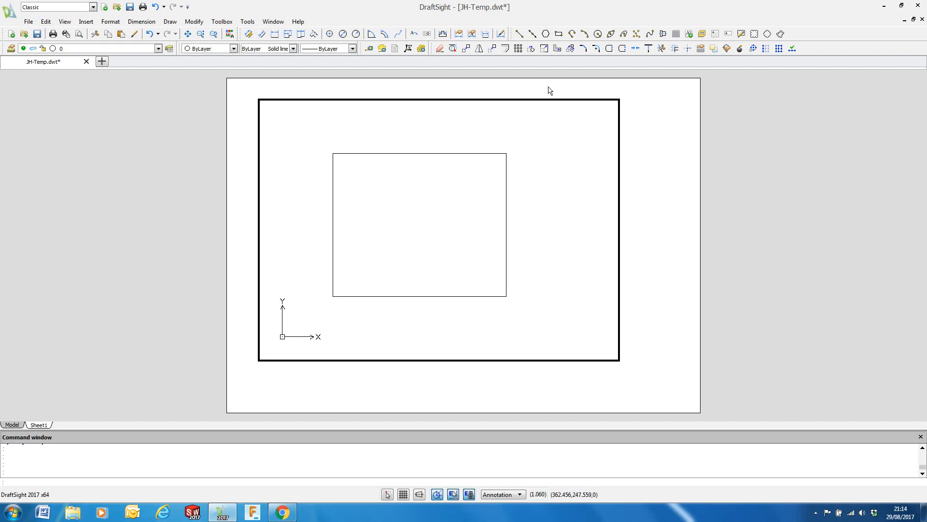
double_click(665, 153)
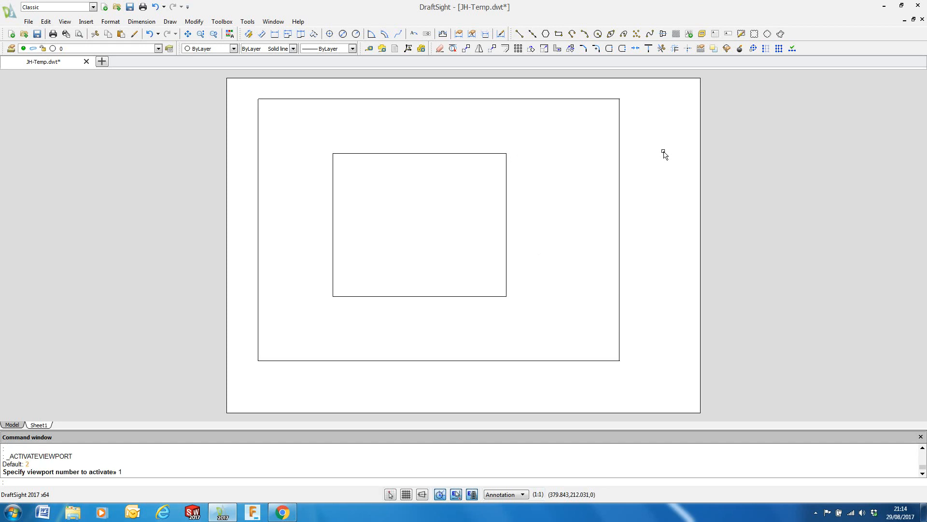
Delete the rectangle from model space and return to Sheet1
scroll(558, 164, "up", 1)
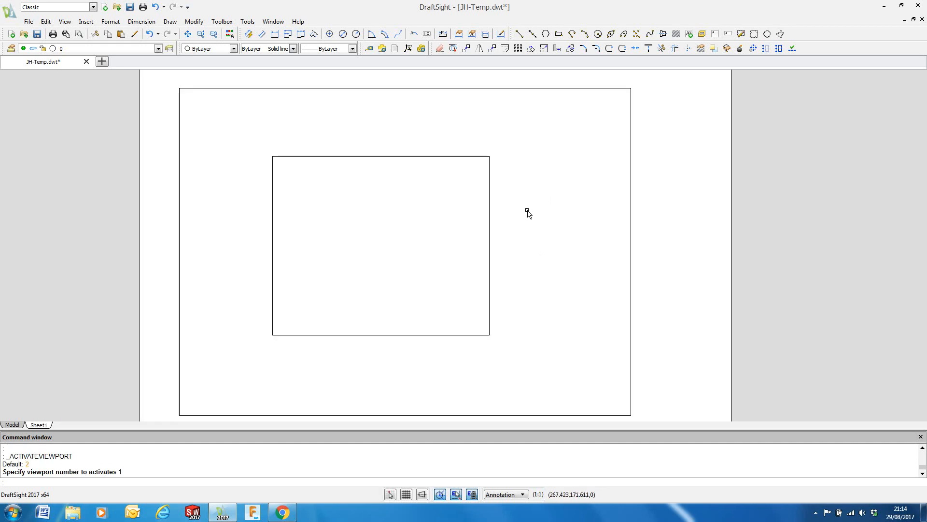
scroll(528, 214, "down", 2)
middle_click_drag(524, 211, 459, 196)
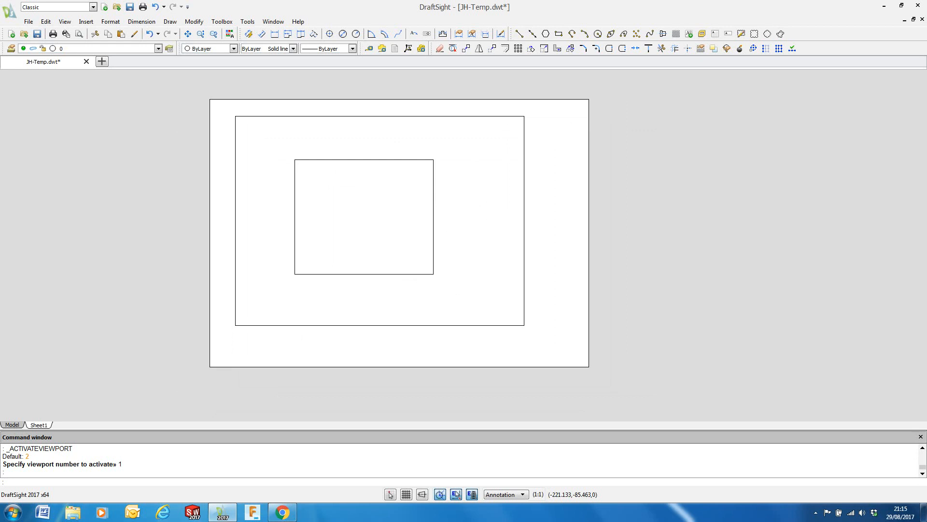
left_click(12, 424)
left_click(387, 185)
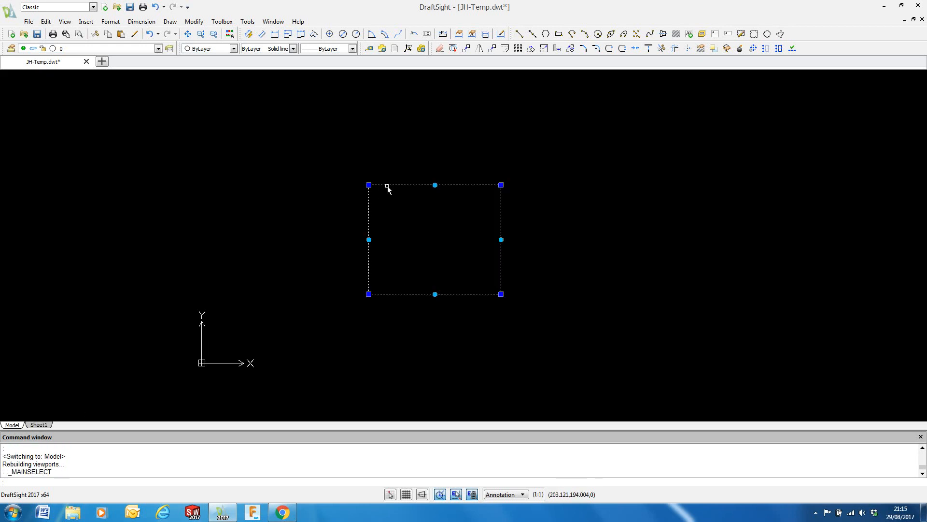
key("Delete")
left_click(40, 425)
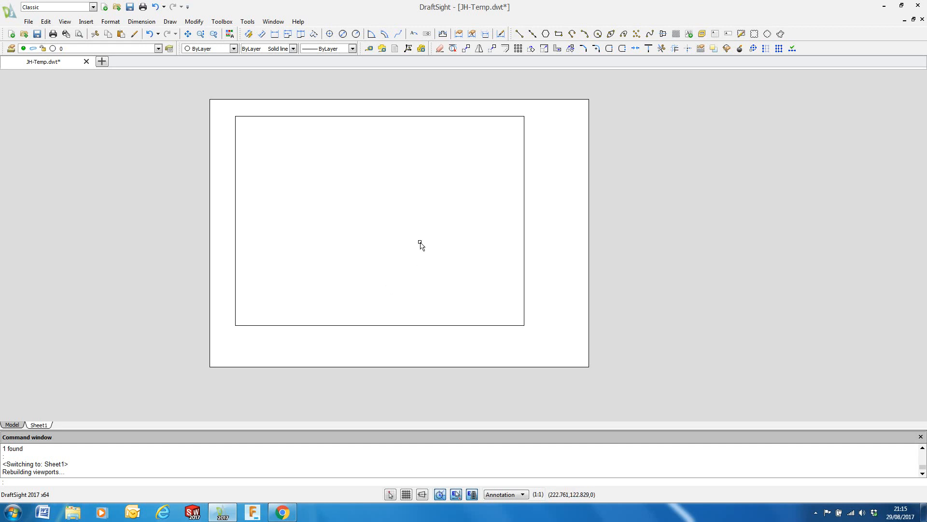
Shrink the Sheet1 viewport by stretching its upper-left corner inward, and deselect it
left_click(287, 117)
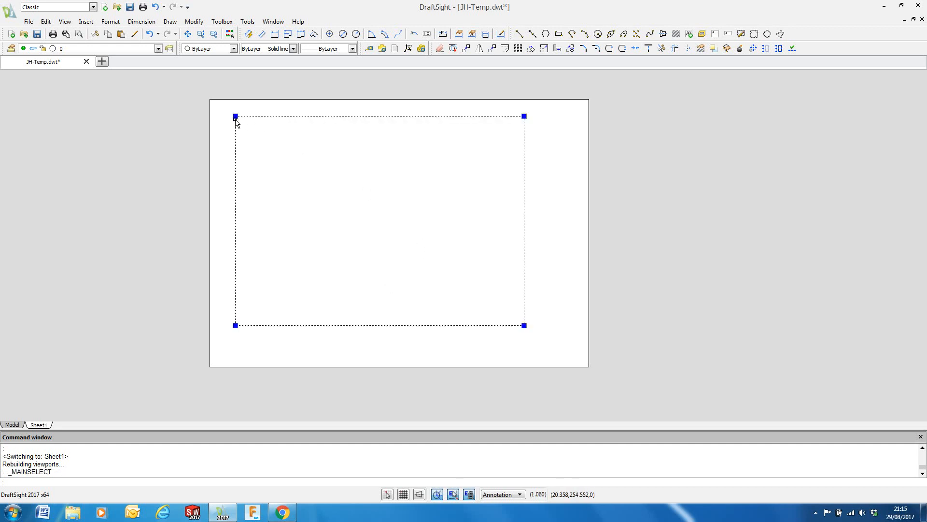
left_click(235, 116)
left_click(305, 190)
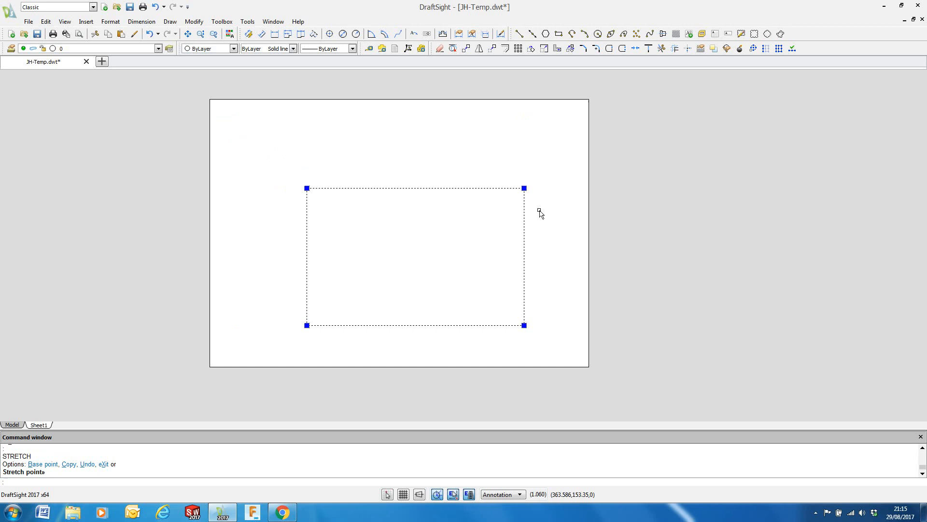
left_click(567, 211)
key("Escape")
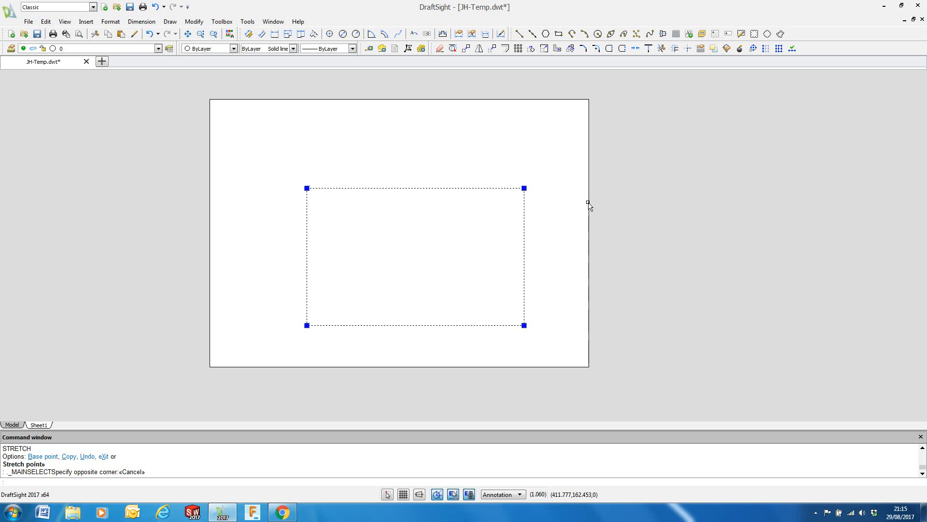
key("Escape")
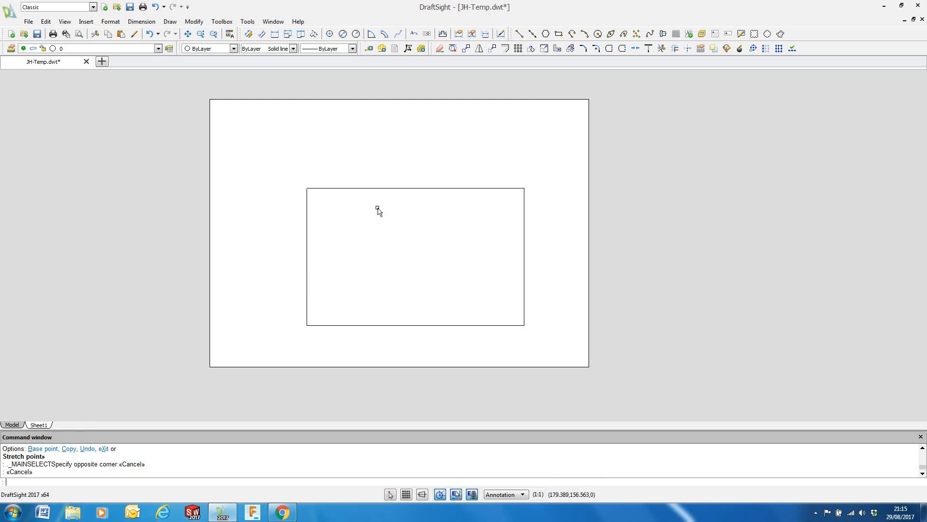
Draw a border rectangle on Sheet1 from corner 5,5 to opposite corner 292,205
left_click(560, 35)
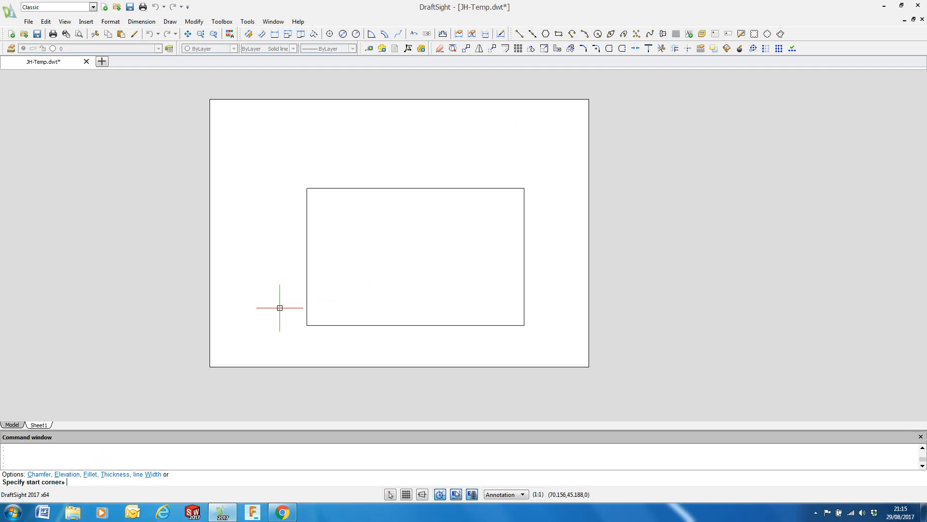
type("5,5")
key("Return")
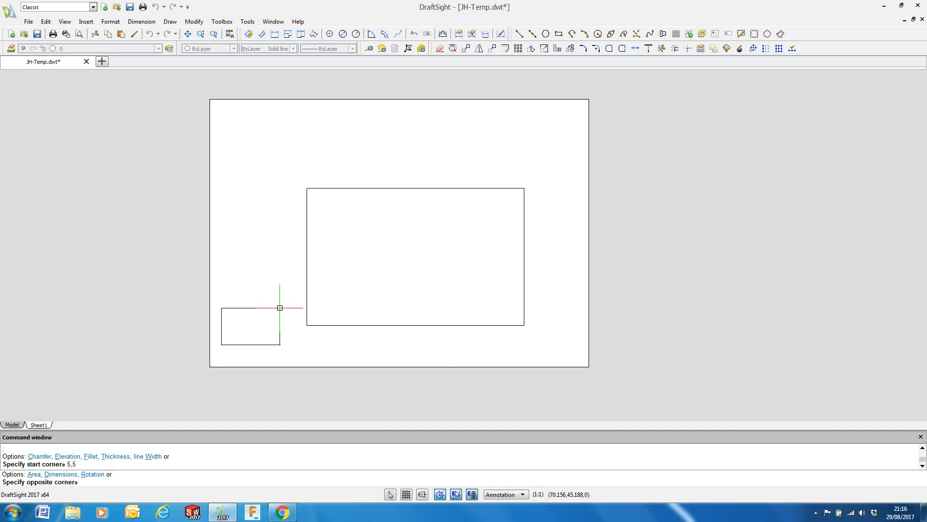
type("292,205")
key("Return")
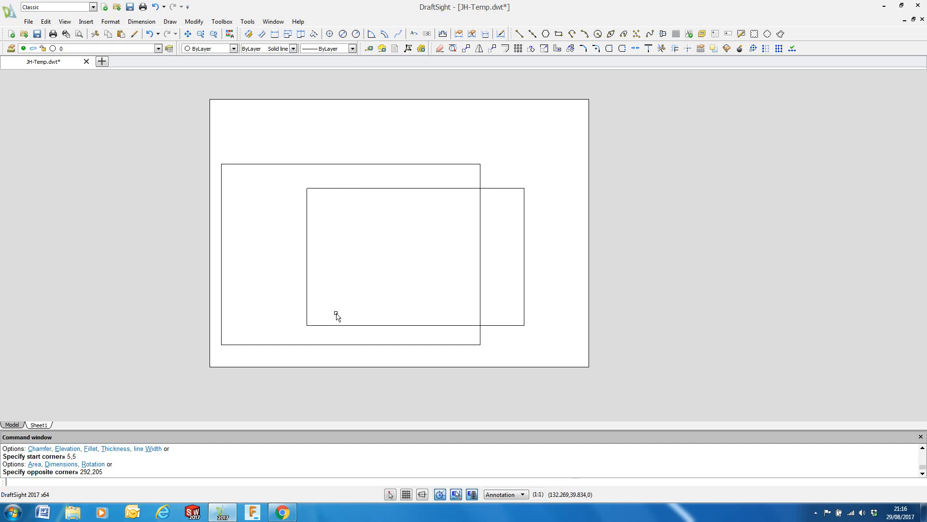
Fit the viewport inside the border rectangle by stretching its upper-left corner to about 20,193 and its lower-right corner inward
left_click(396, 189)
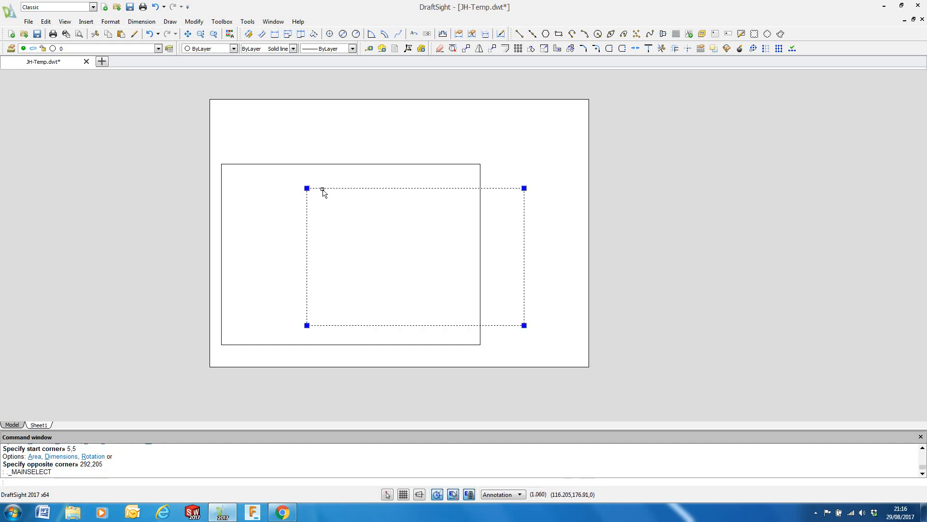
left_click(307, 188)
left_click(235, 174)
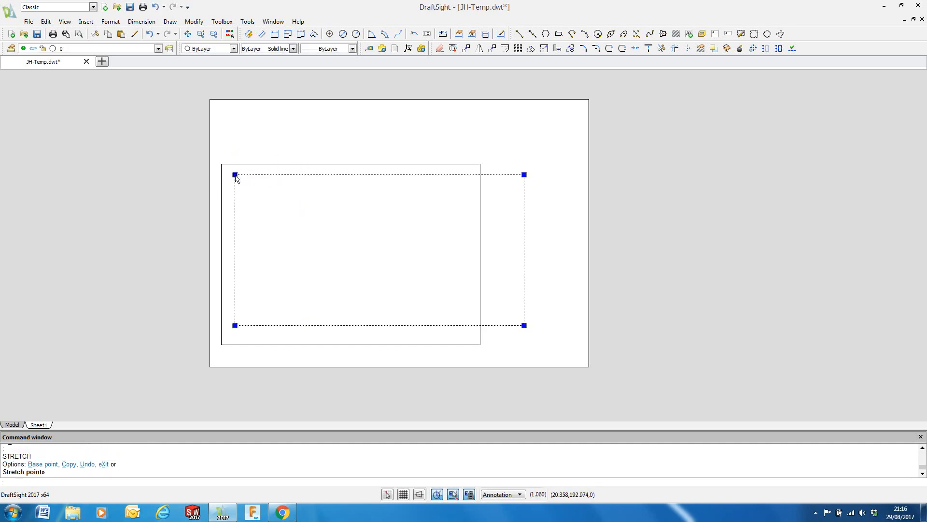
left_click(524, 325)
left_click(459, 334)
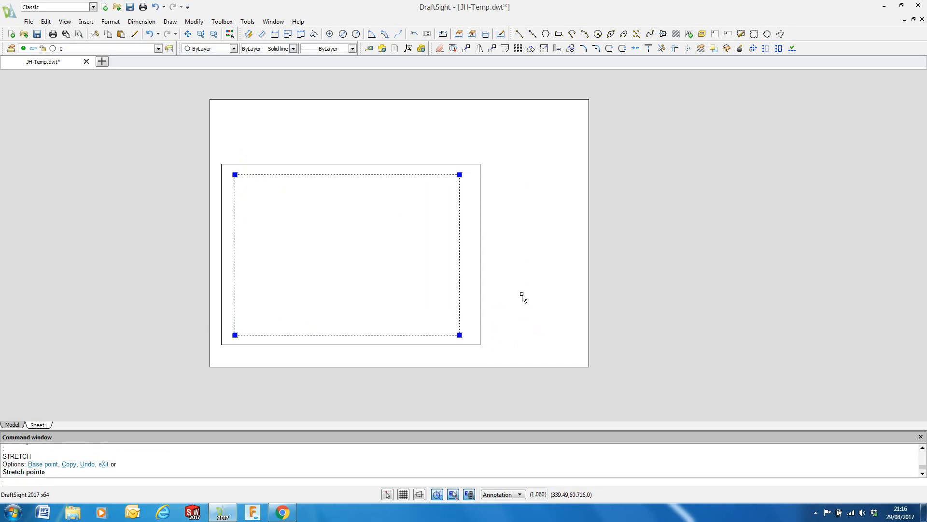
key("Escape")
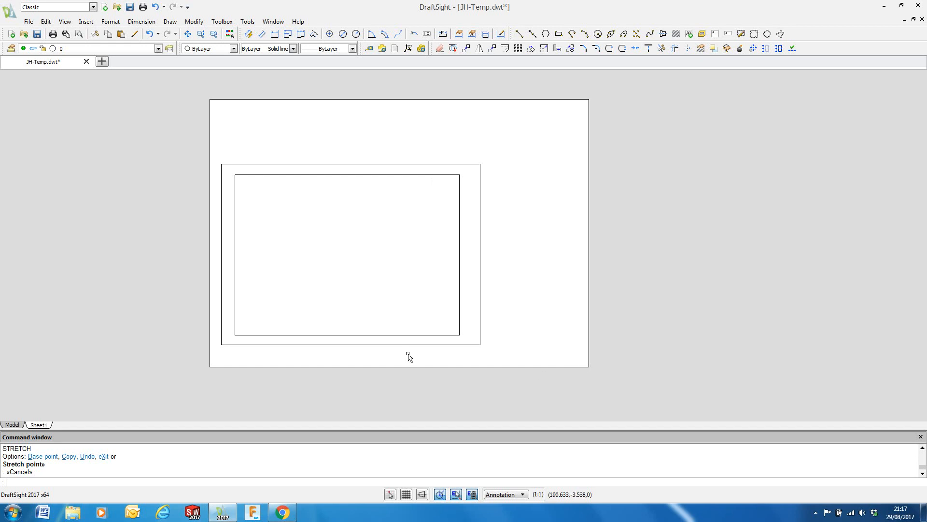
Draw a horizontal line from 5,15 across to the border rectangle's right edge
mouse_move(349, 259)
middle_mouse_down()
mouse_move(417, 254)
mouse_move(419, 234)
mouse_move(391, 254)
middle_mouse_up()
scroll(416, 254, "up", 2)
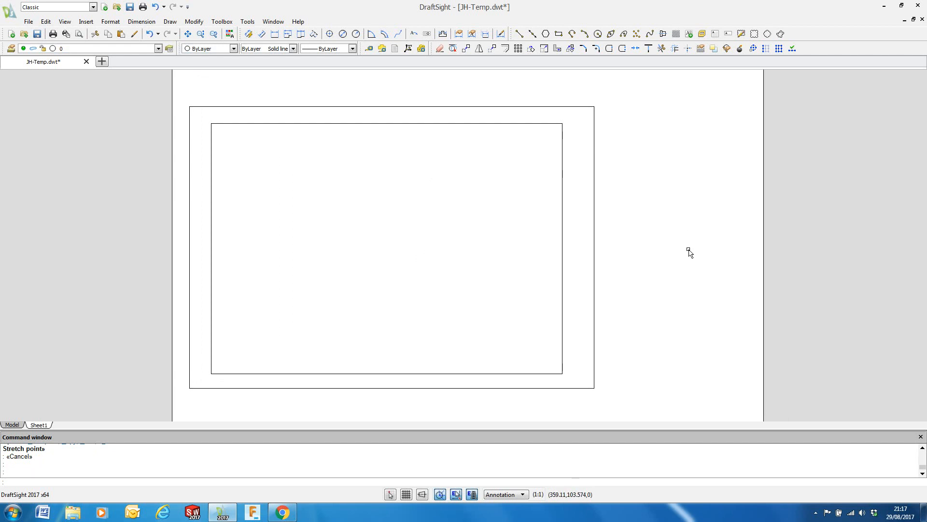
left_click(519, 34)
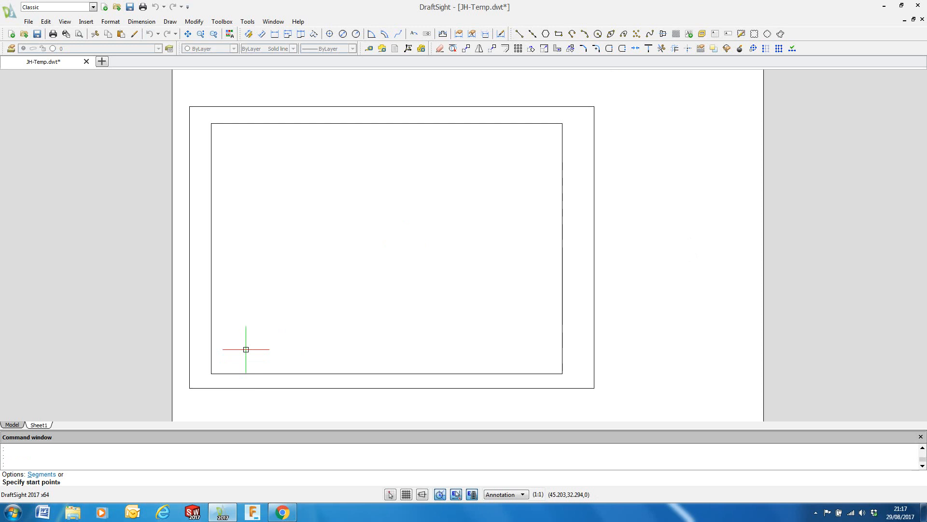
type("5")
type(".")
type("15")
key("Return")
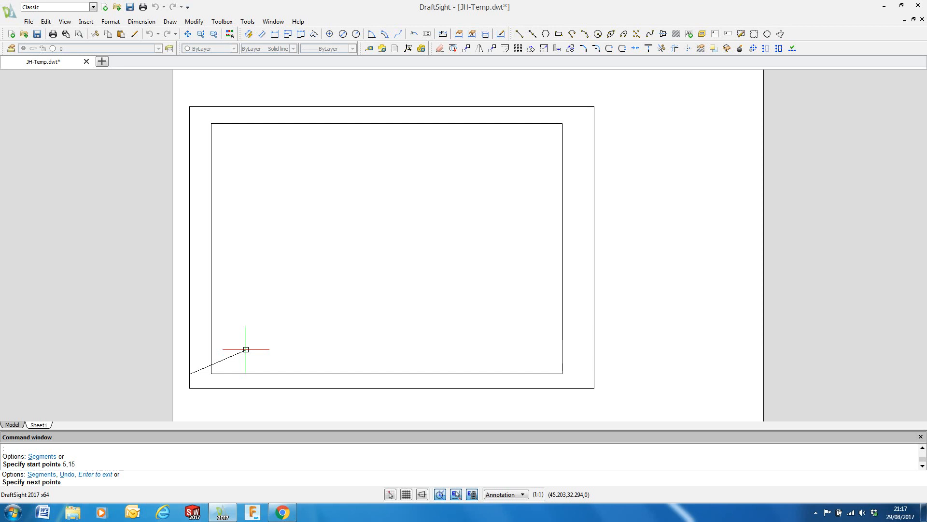
left_click(594, 373)
key("Escape")
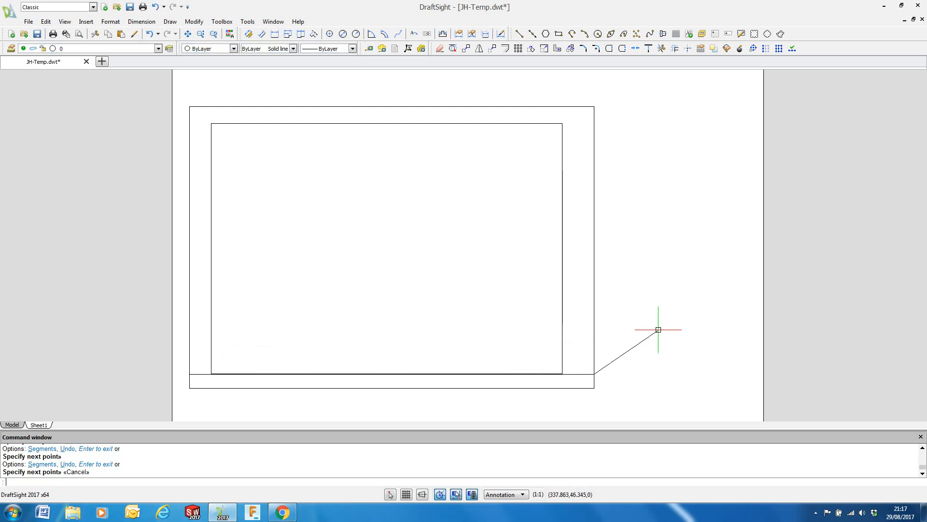
Draw a second horizontal line from 5,25 across to the border rectangle's right edge
key("Return")
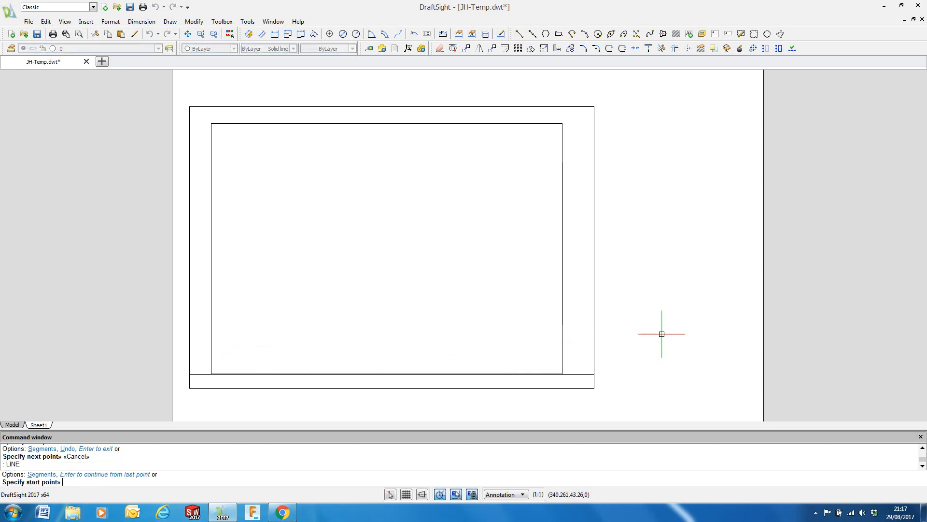
type("5,25")
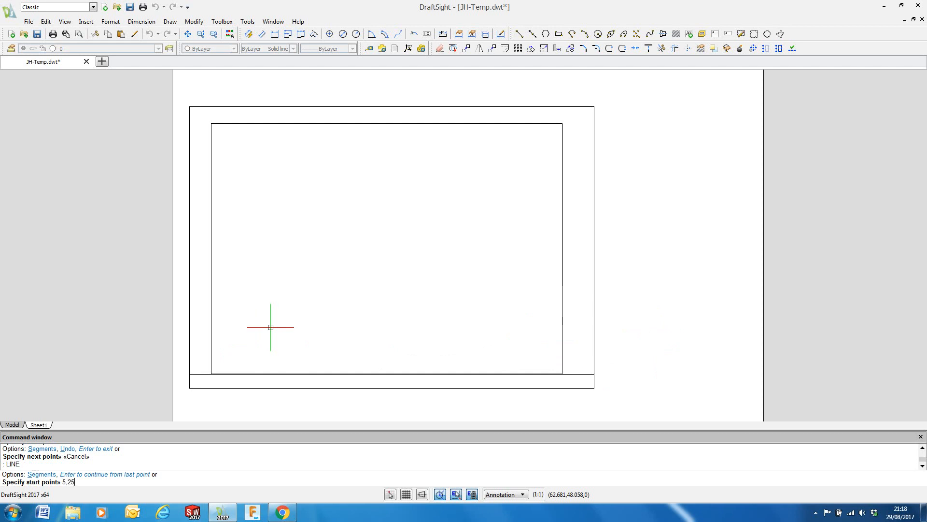
key("Return")
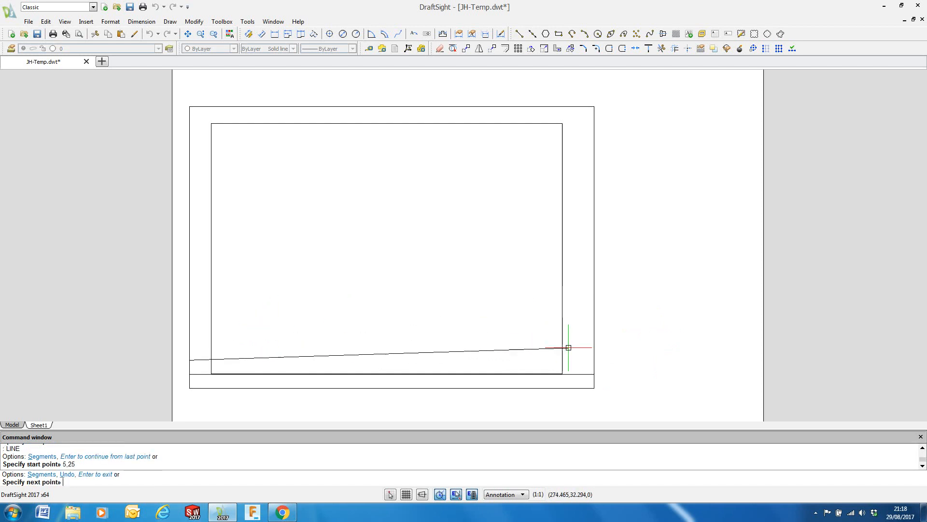
left_click(594, 359)
key("Escape")
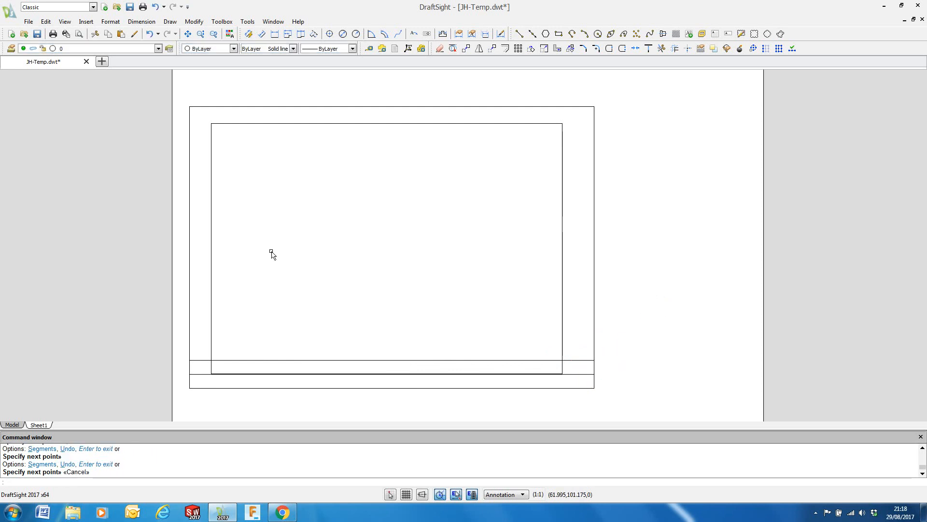
Stretch the viewport's lower-left corner up and inward to about 31,67, clear of the two horizontal lines
left_click(213, 272)
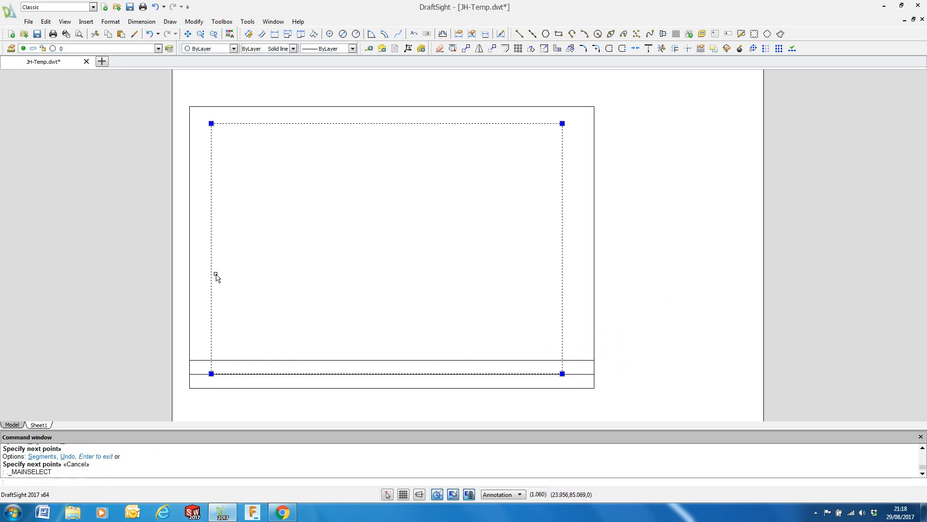
left_click(212, 373)
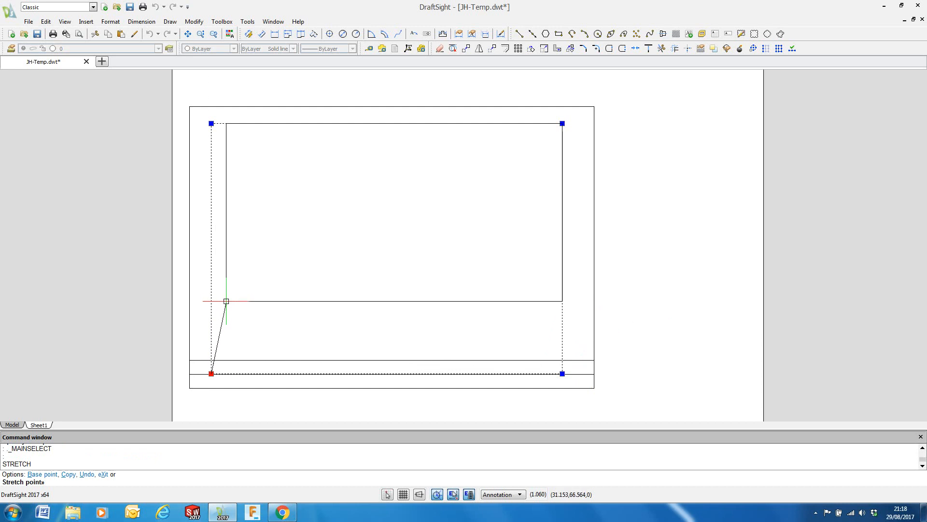
left_click(227, 301)
key("Escape")
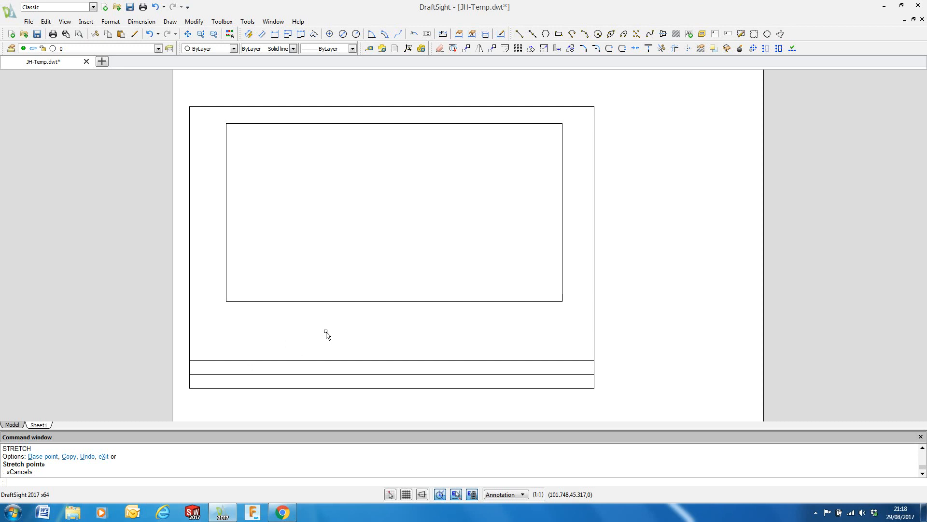
Offset the border rectangle outward by a distance of 2 to form a double border
scroll(328, 331, "down", 1)
mouse_move(327, 332)
middle_mouse_down()
mouse_move(330, 313)
mouse_move(321, 315)
middle_mouse_up()
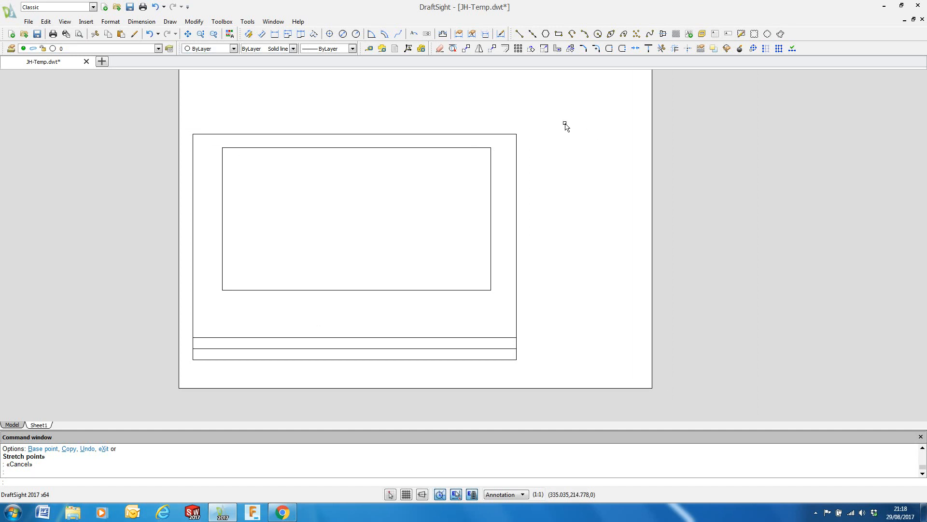
left_click(506, 52)
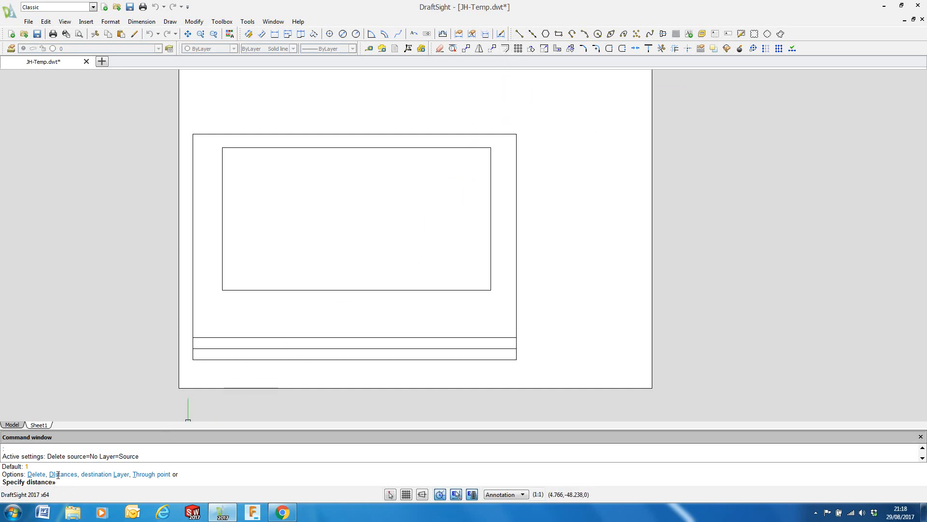
type("2")
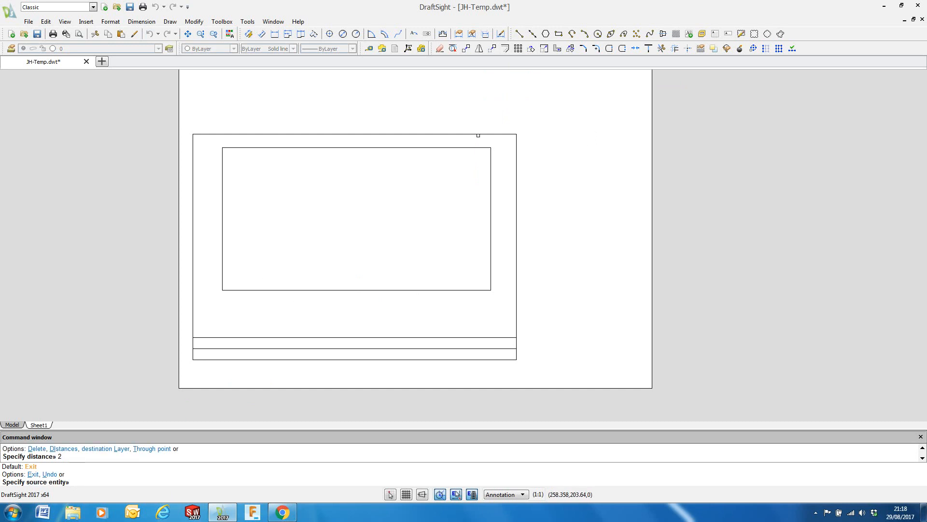
left_click(478, 133)
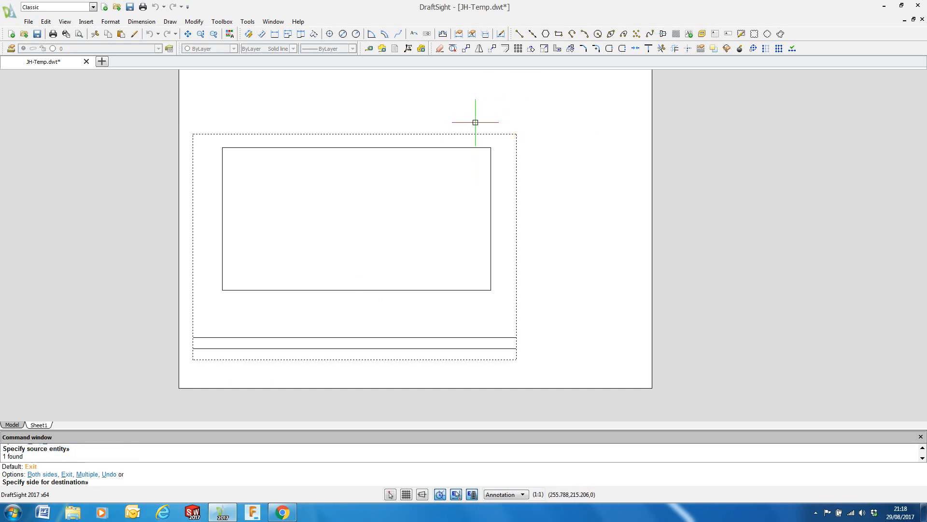
left_click(540, 149)
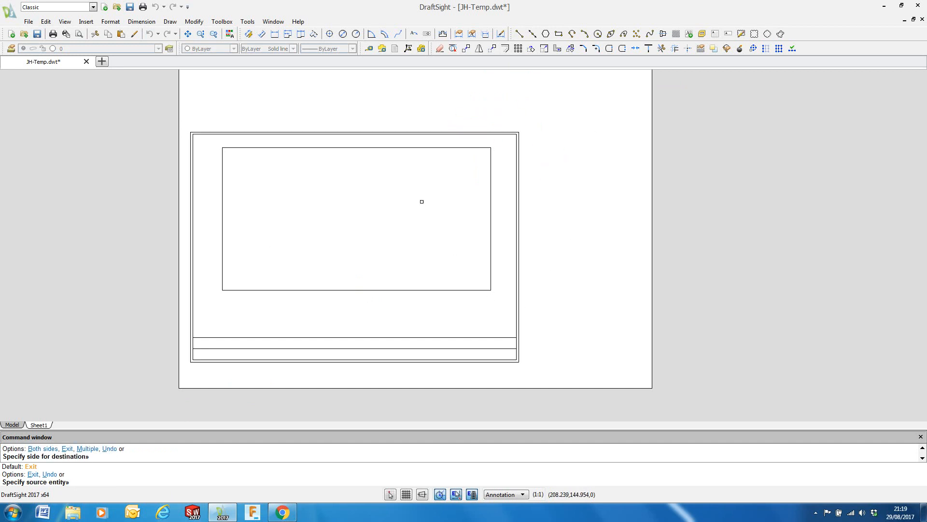
scroll(509, 323, "up", 2)
middle_click_drag(516, 332, 613, 341)
scroll(609, 341, "down", 1)
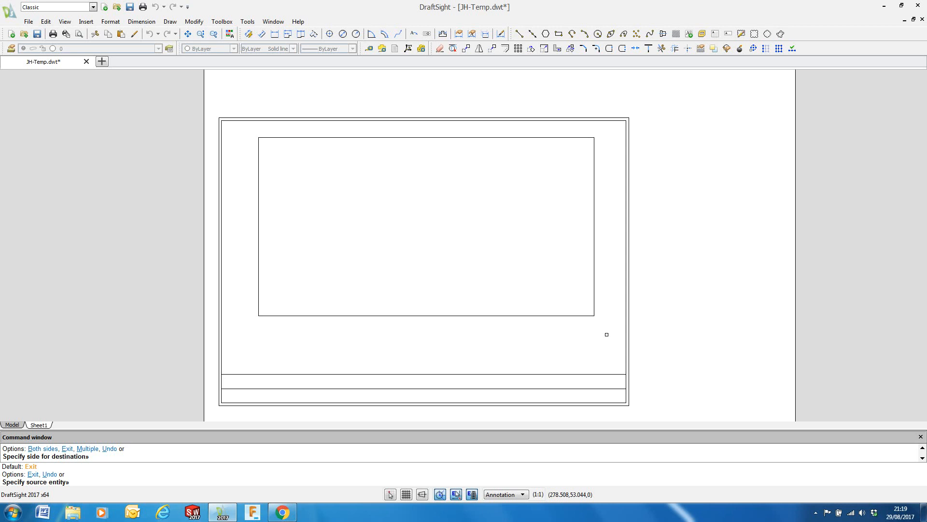
scroll(536, 278, "down", 1)
middle_click_drag(534, 276, 475, 237)
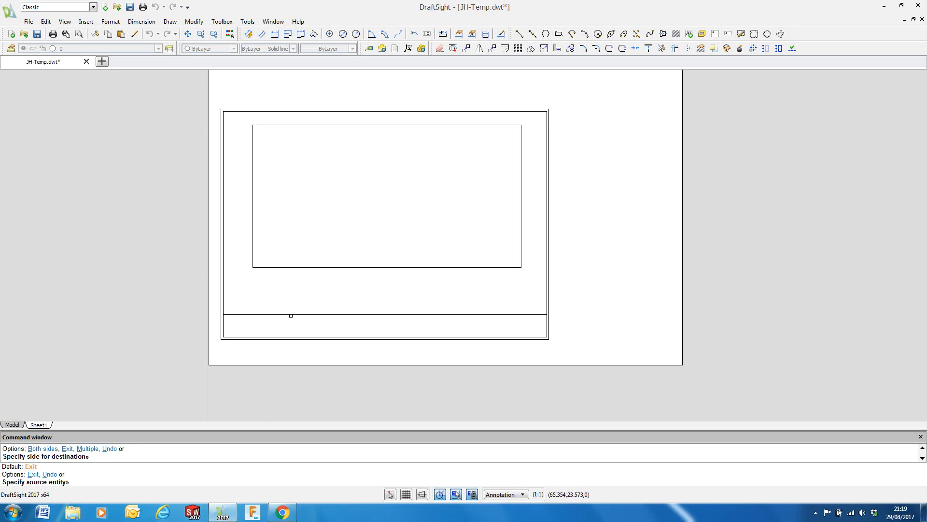
Look over the drawing area in model space, and return to Sheet1
left_click(21, 424)
scroll(462, 222, "down", 5)
middle_click_drag(539, 206, 429, 262)
scroll(441, 246, "down", 3)
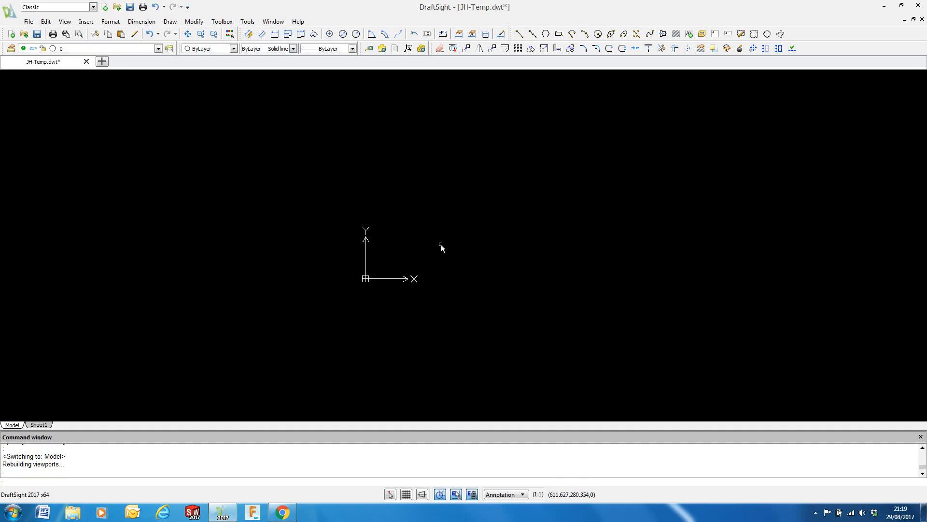
middle_click_drag(542, 216, 366, 271)
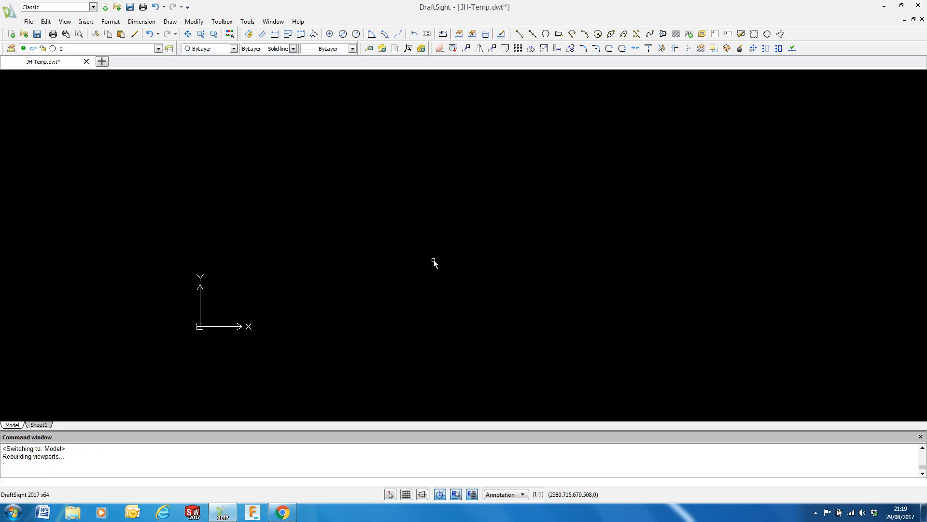
left_click(39, 425)
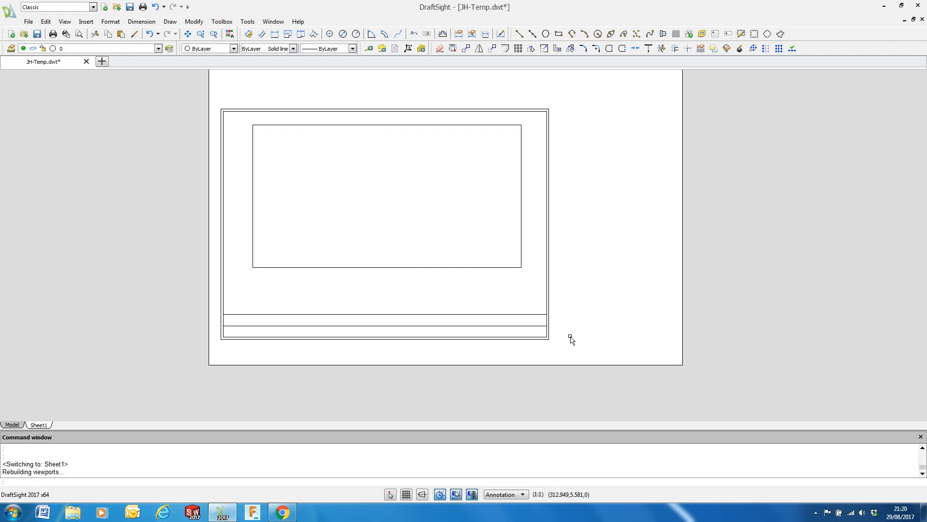
Save the drawing to the Desktop as JH-Temp.dwt in Drawing Template (*.dwt) format, replacing the existing file
left_click(28, 21)
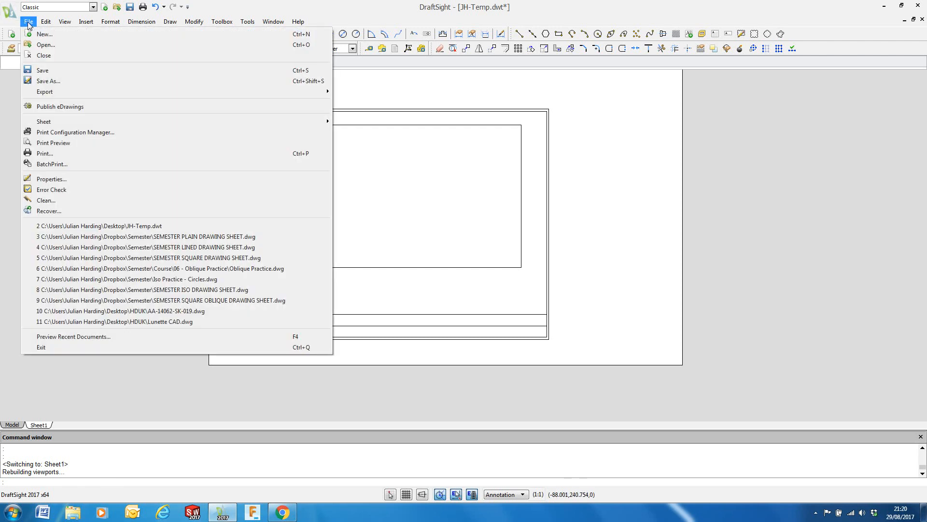
left_click(45, 71)
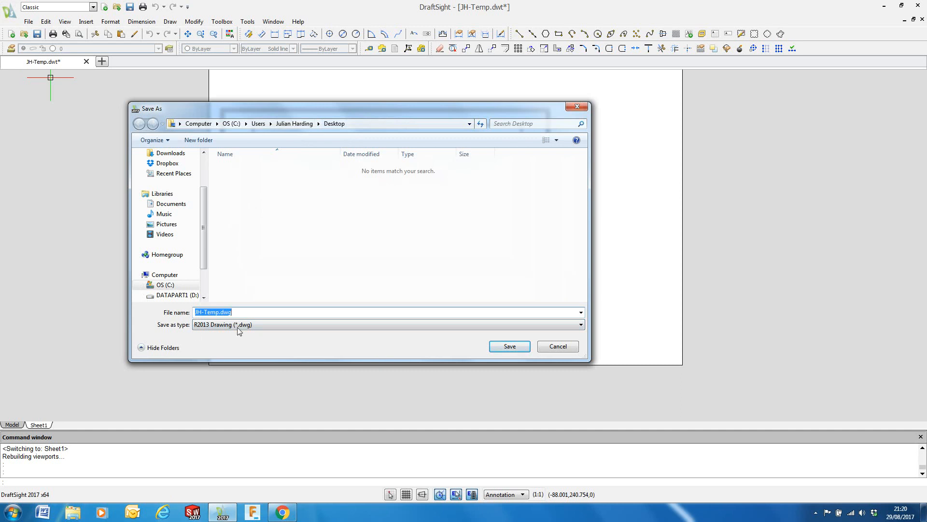
left_click(269, 329)
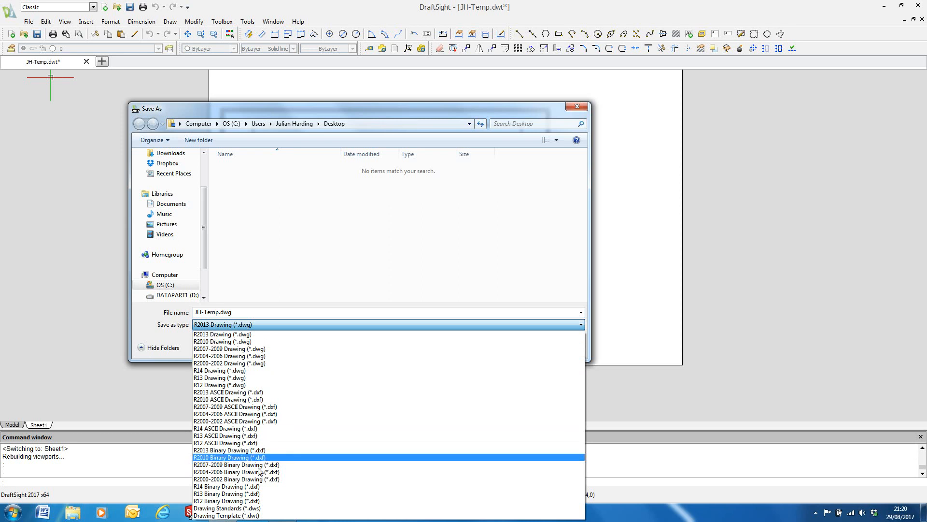
left_click(254, 516)
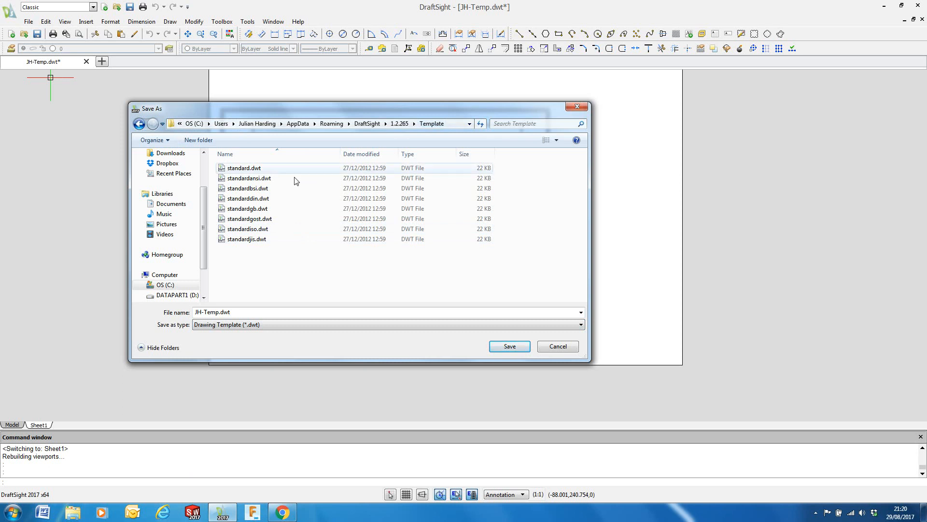
left_click_drag(206, 210, 205, 175)
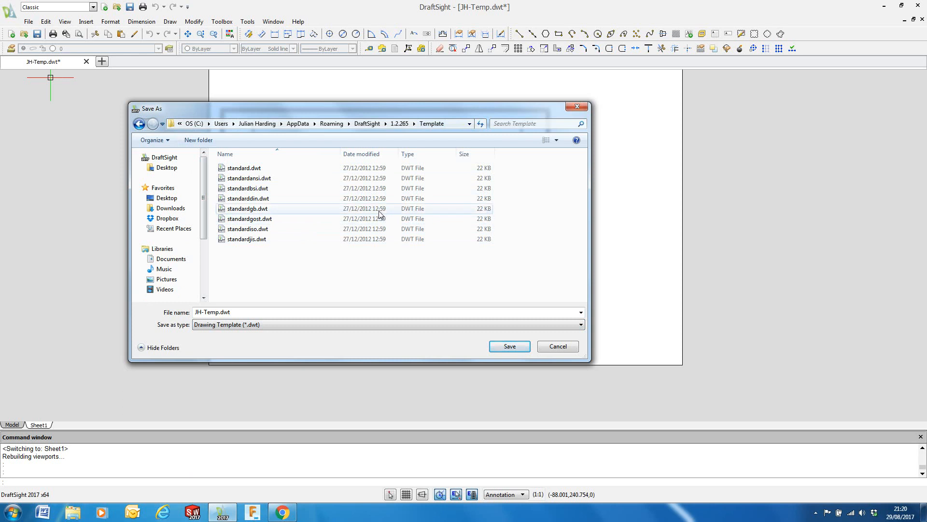
left_click(173, 200)
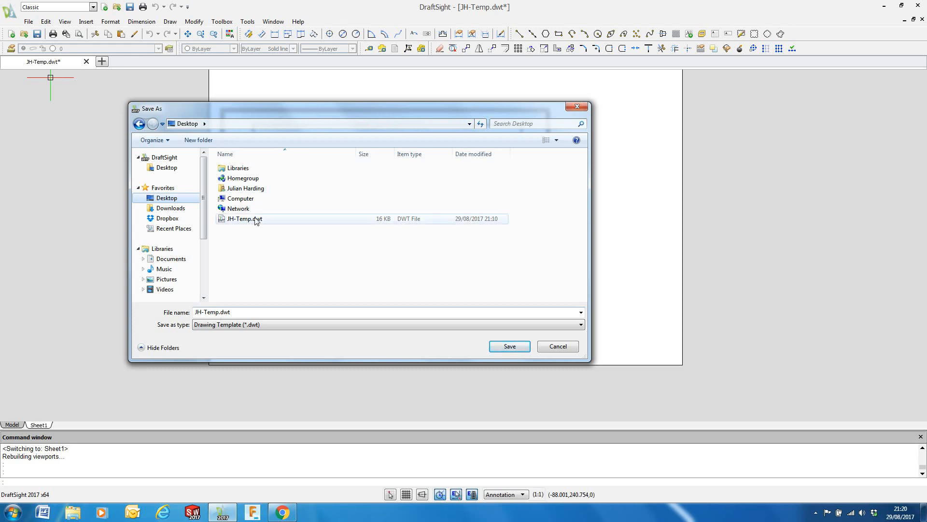
left_click(509, 347)
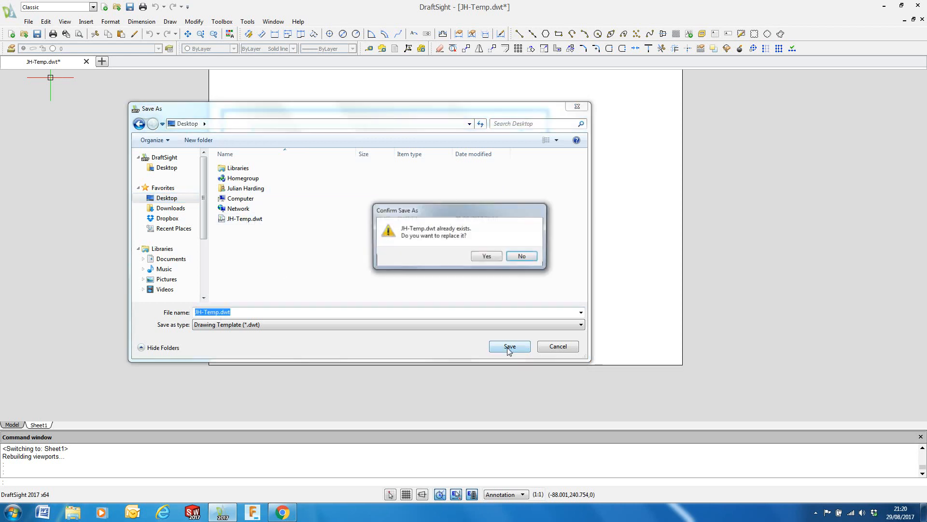
left_click(487, 257)
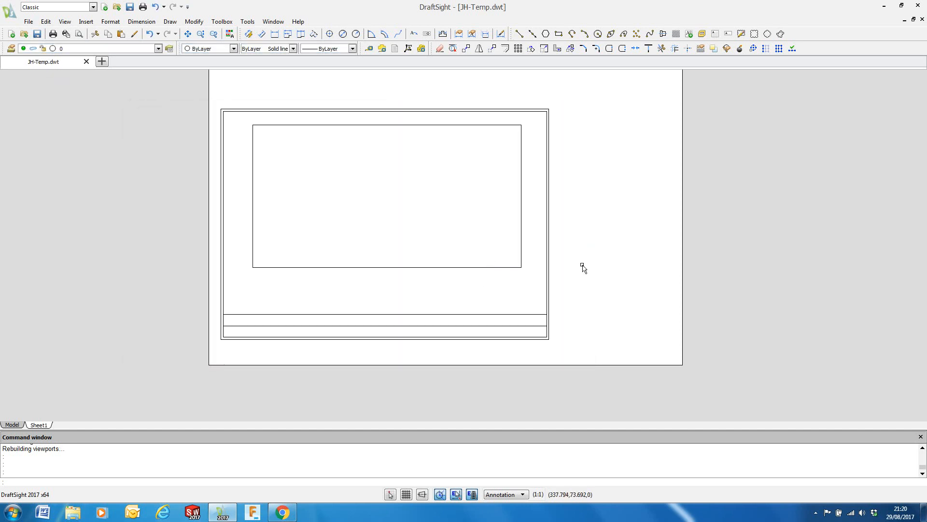
mouse_move(656, 201)
middle_mouse_down()
mouse_move(611, 284)
mouse_move(610, 256)
middle_mouse_up()
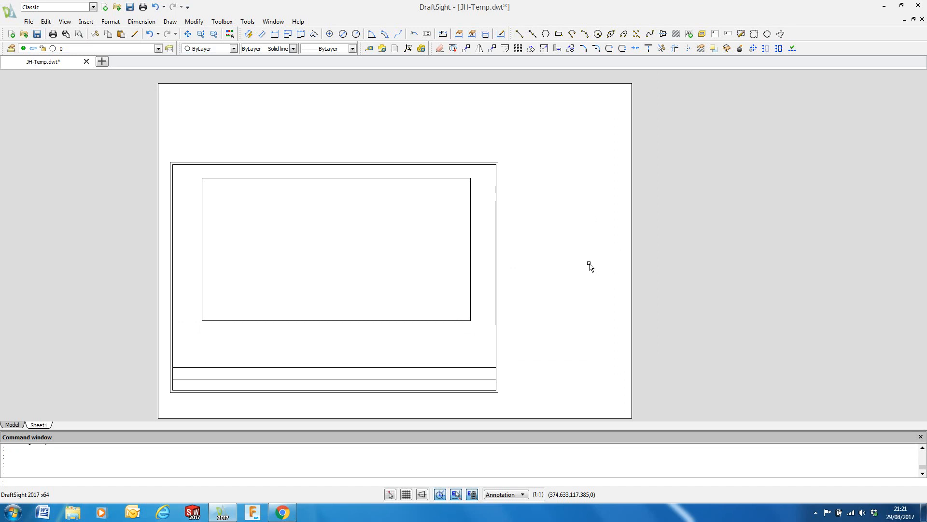
middle_click_drag(595, 263, 614, 263)
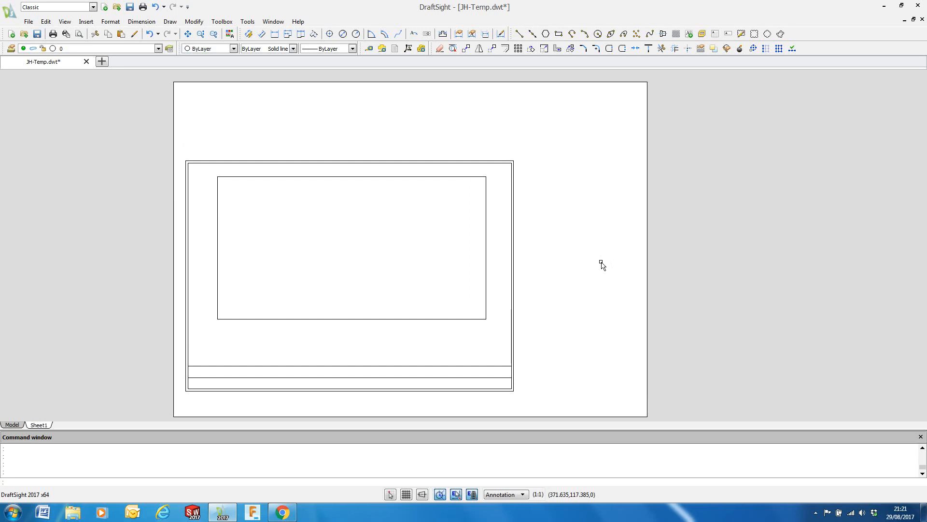
middle_click_drag(603, 265, 603, 254)
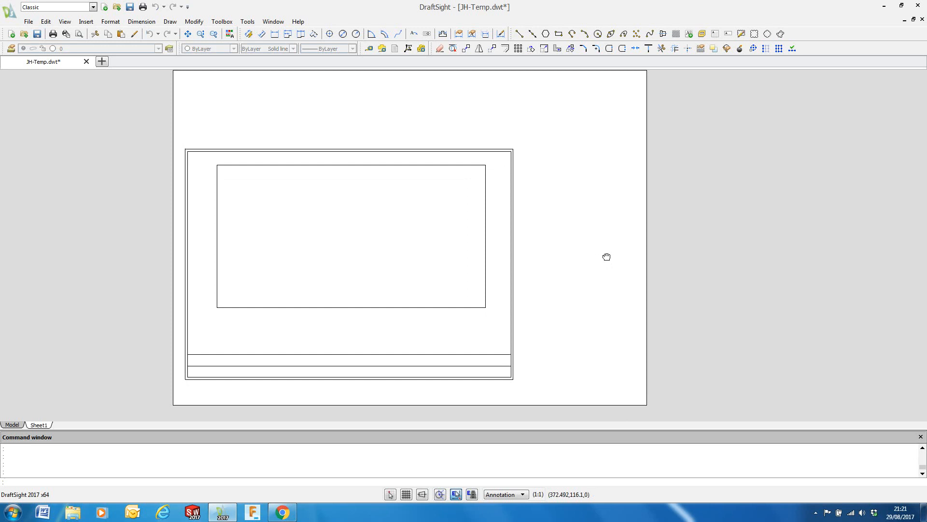